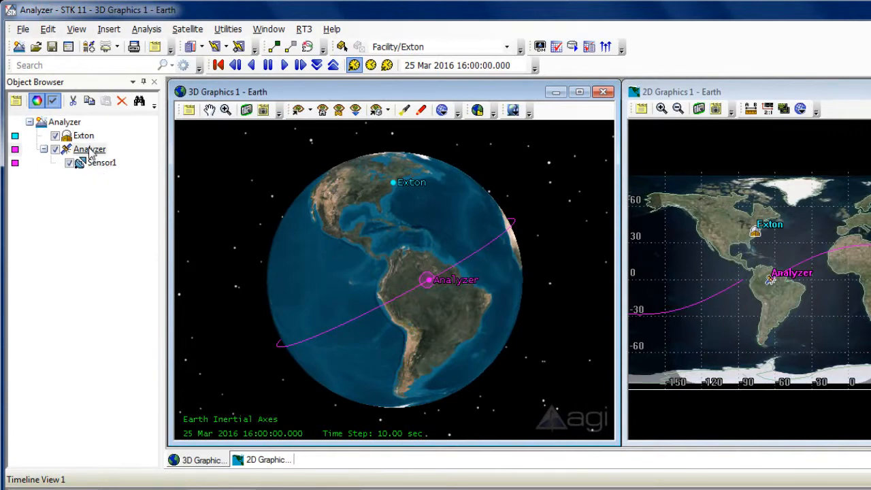
# Set the Analyzer satellite's orbit inclination to 40 deg and close its properties.
pyautogui.rightClick(89, 152)
pyautogui.click(121, 157)
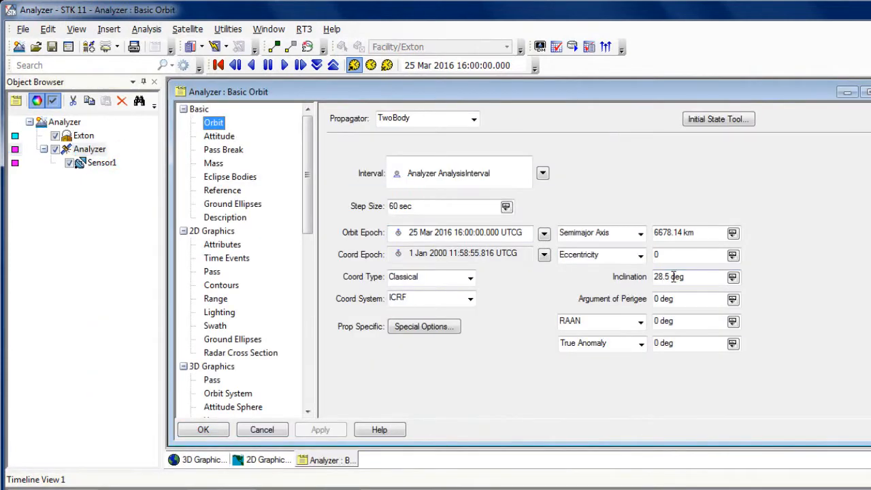
pyautogui.moveTo(671, 278); pyautogui.dragTo(651, 279)
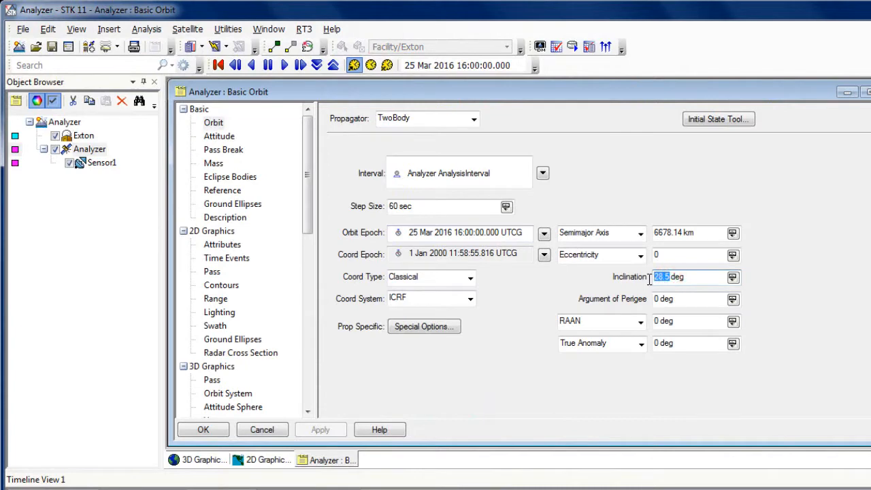
pyautogui.write('40')
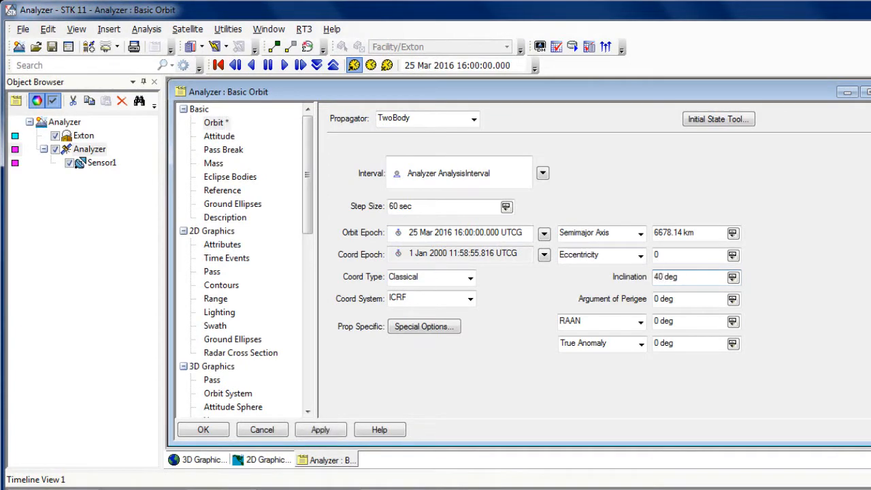
pyautogui.click(320, 432)
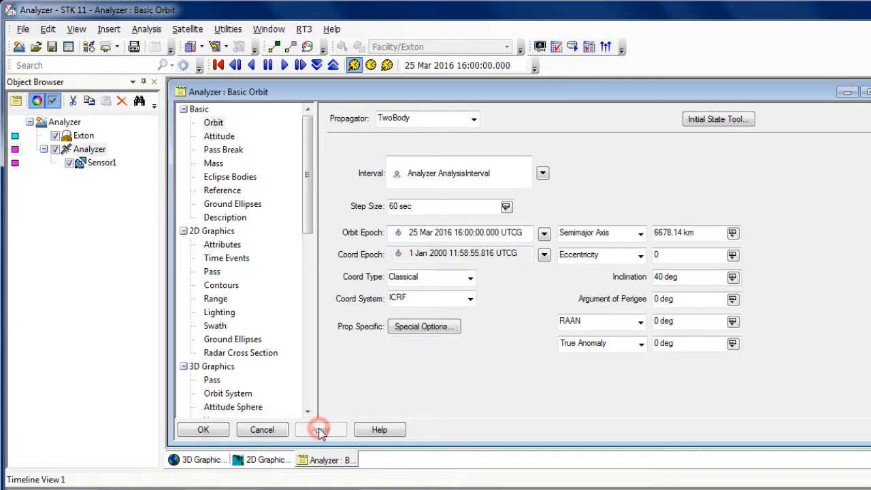
pyautogui.click(223, 431)
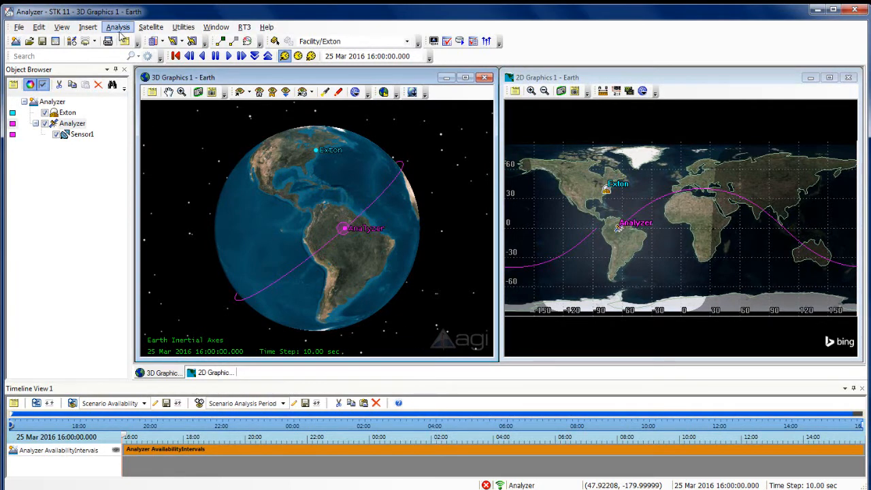
pyautogui.click(119, 31)
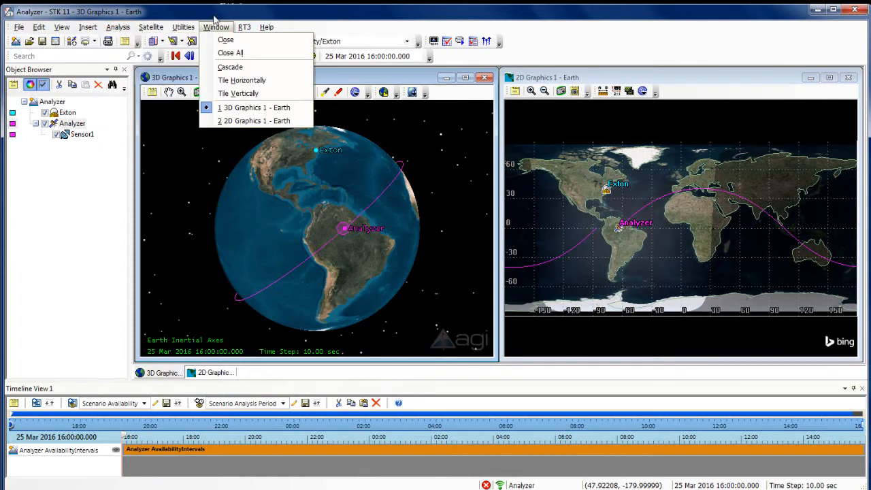
pyautogui.click(273, 5)
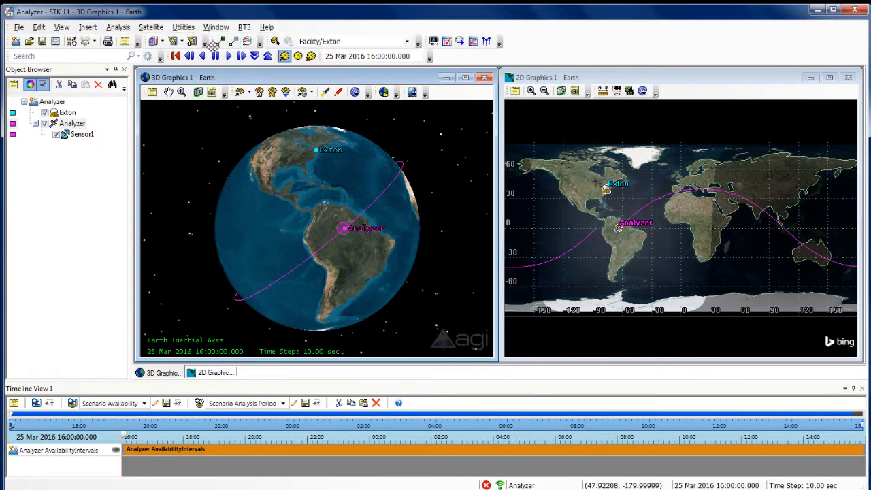
# Compute access from the satellite's Sensor1 to the Exton facility.
pyautogui.click(222, 41)
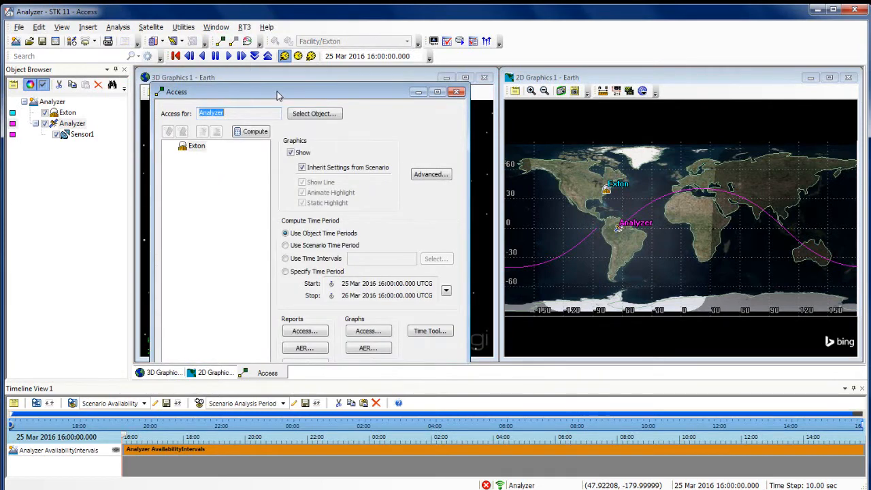
pyautogui.moveTo(278, 95); pyautogui.dragTo(290, 70)
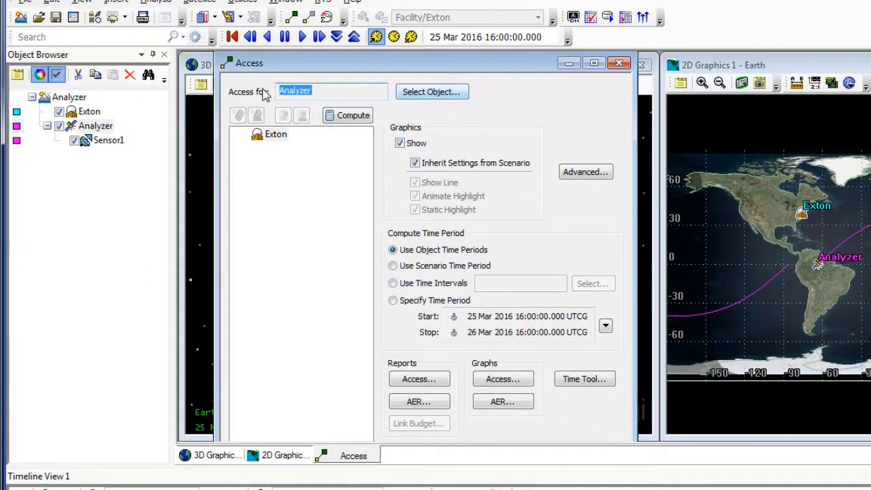
pyautogui.click(413, 95)
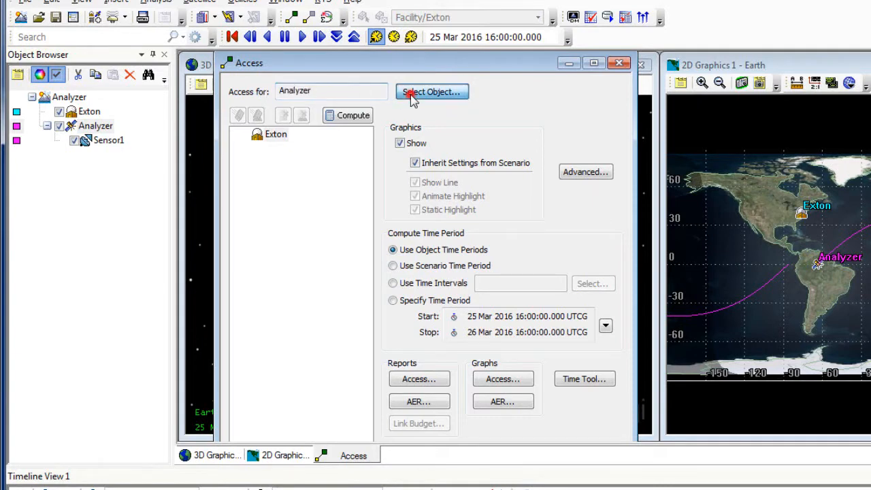
pyautogui.click(570, 245)
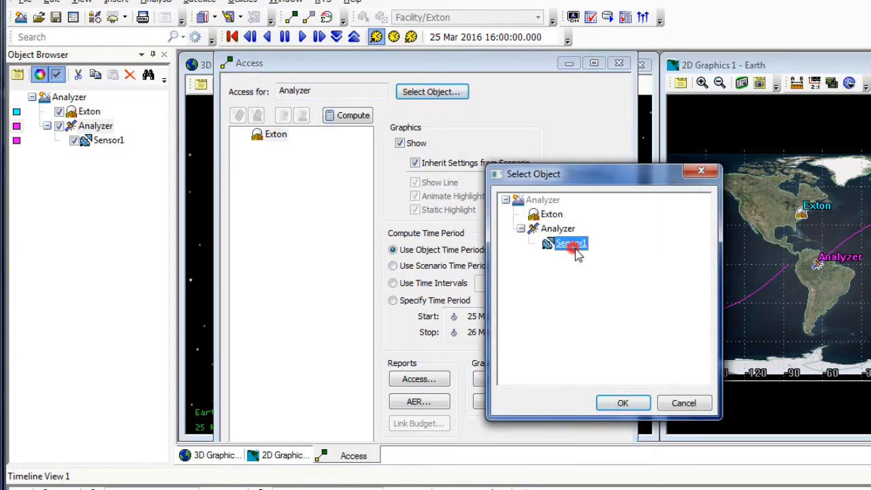
pyautogui.click(622, 403)
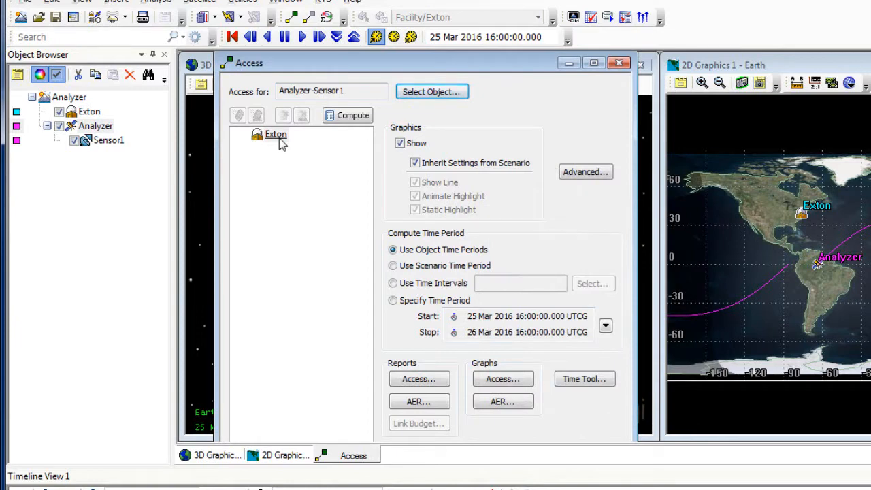
pyautogui.click(277, 136)
pyautogui.click(347, 116)
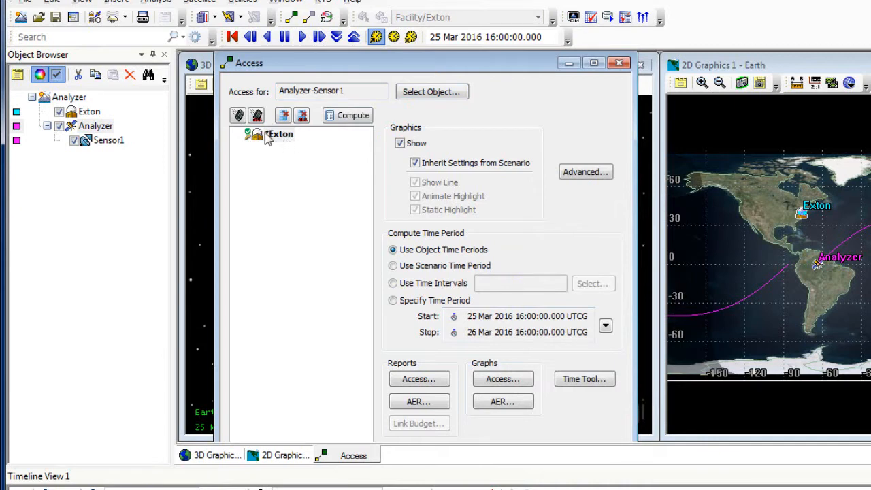
# Generate the access report for Sensor1 to Exton and examine its total duration.
pyautogui.click(415, 382)
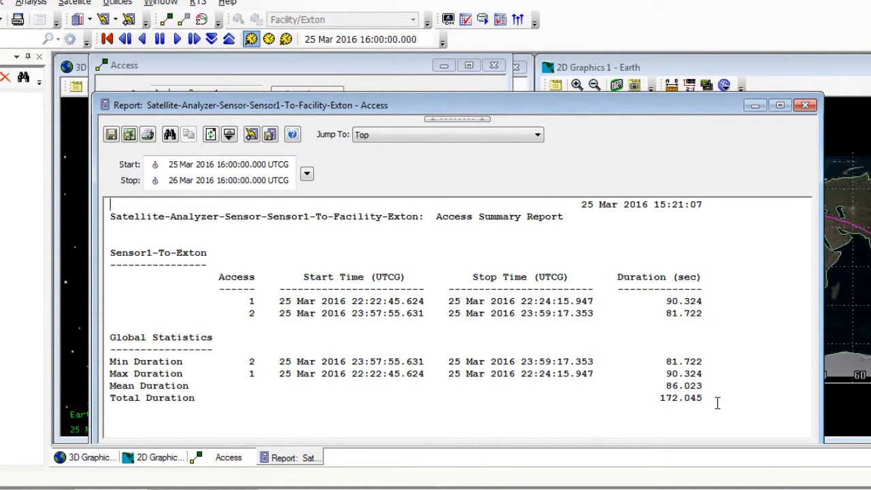
pyautogui.moveTo(714, 401); pyautogui.dragTo(664, 403)
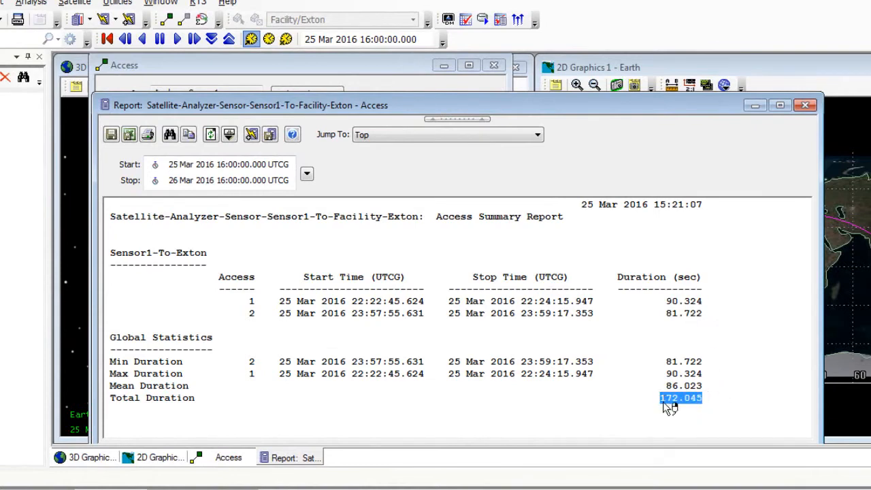
pyautogui.click(716, 413)
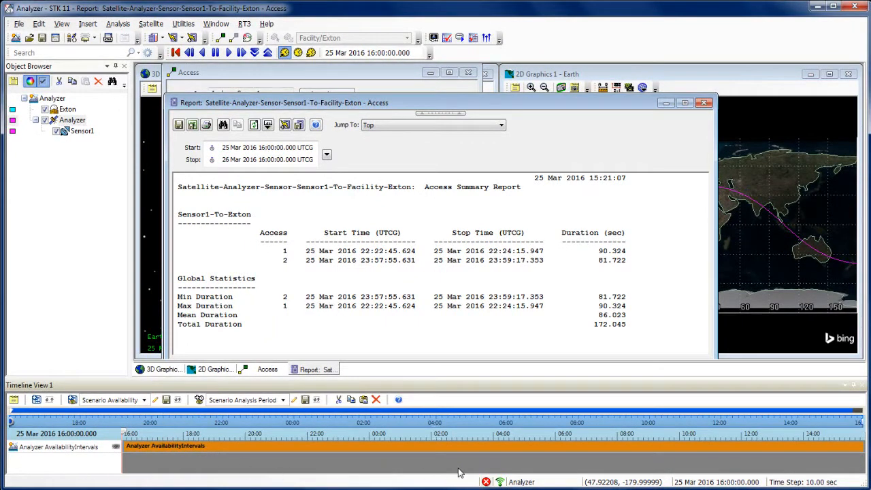
# Add the AccessIntervals component of the Sensor1-to-Exton access to the timeline.
pyautogui.click(36, 401)
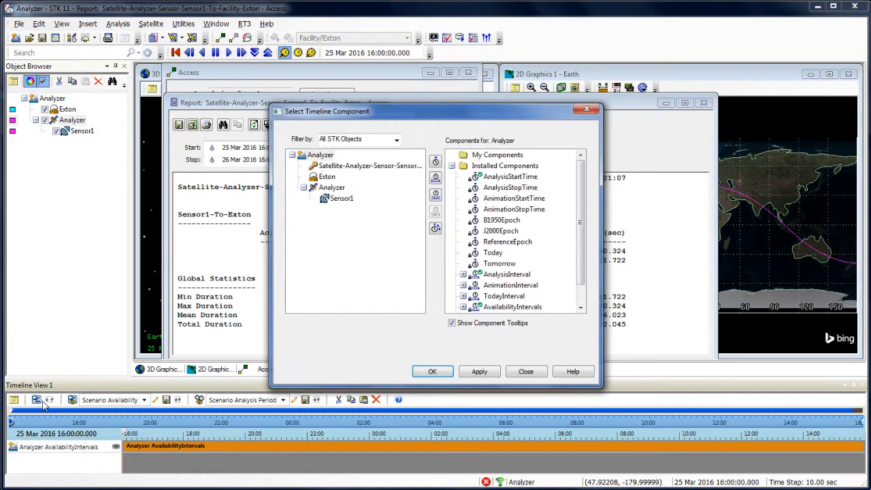
pyautogui.click(323, 167)
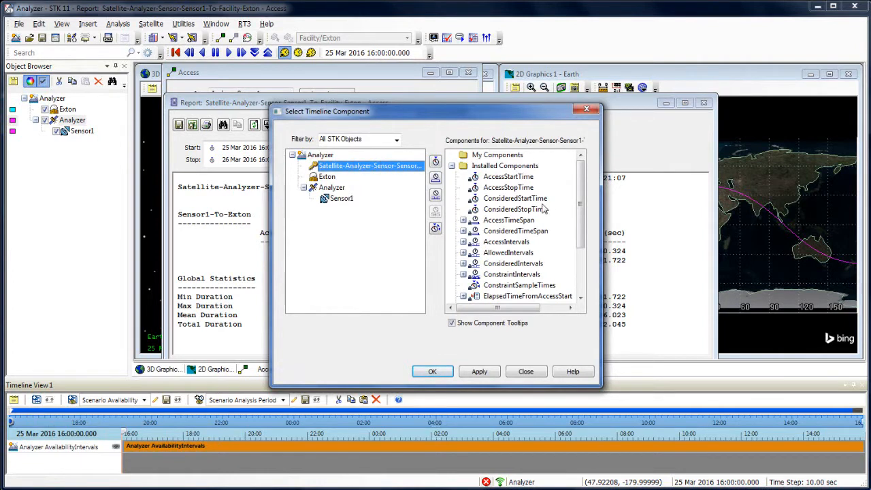
pyautogui.click(506, 245)
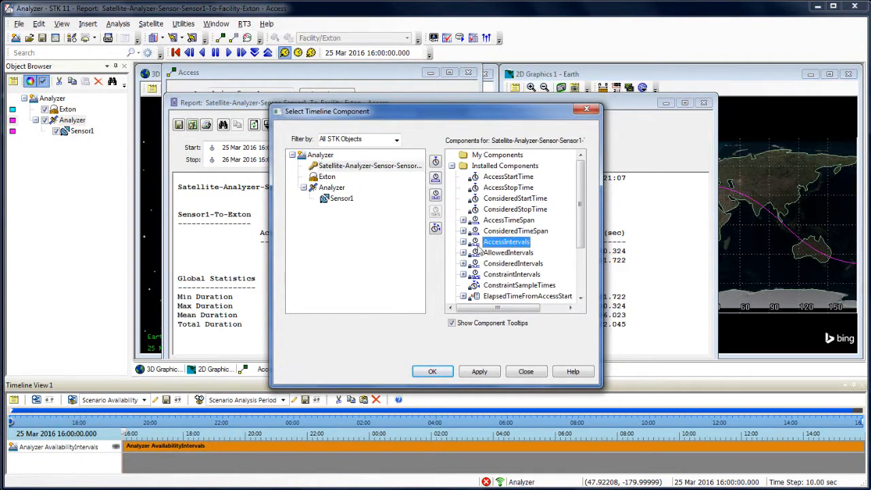
pyautogui.click(463, 242)
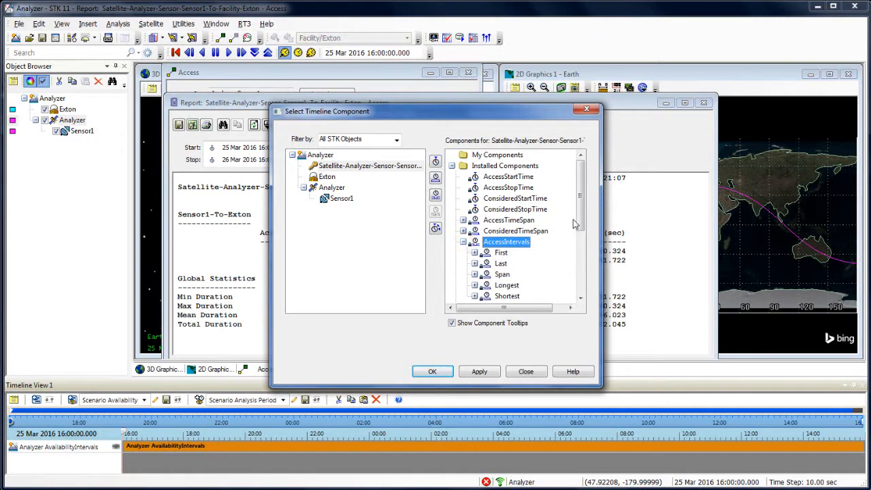
pyautogui.moveTo(580, 220); pyautogui.dragTo(581, 247)
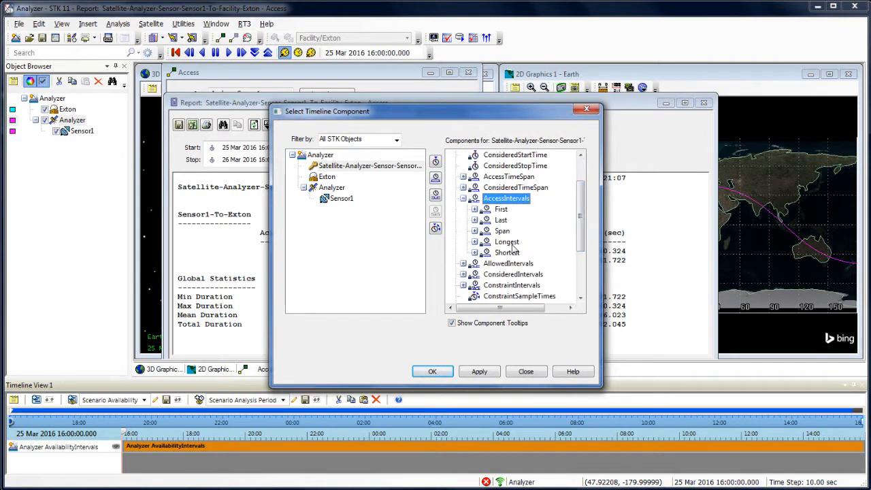
pyautogui.moveTo(517, 253)
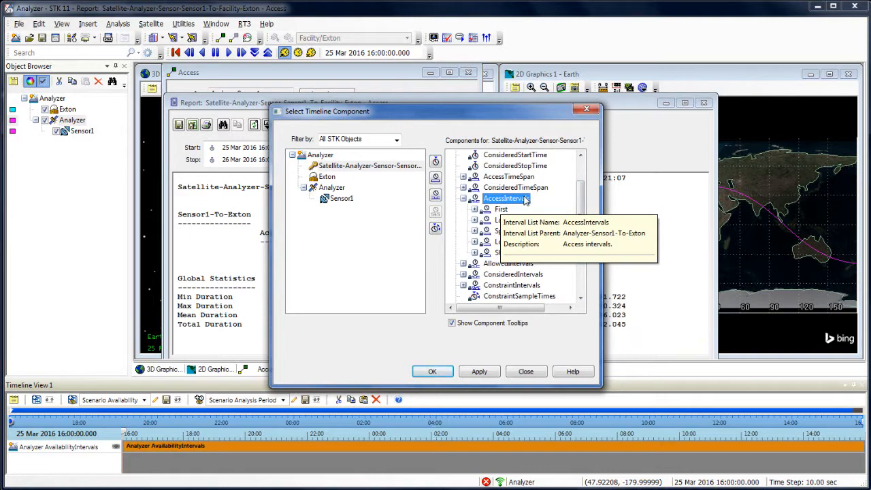
pyautogui.click(477, 374)
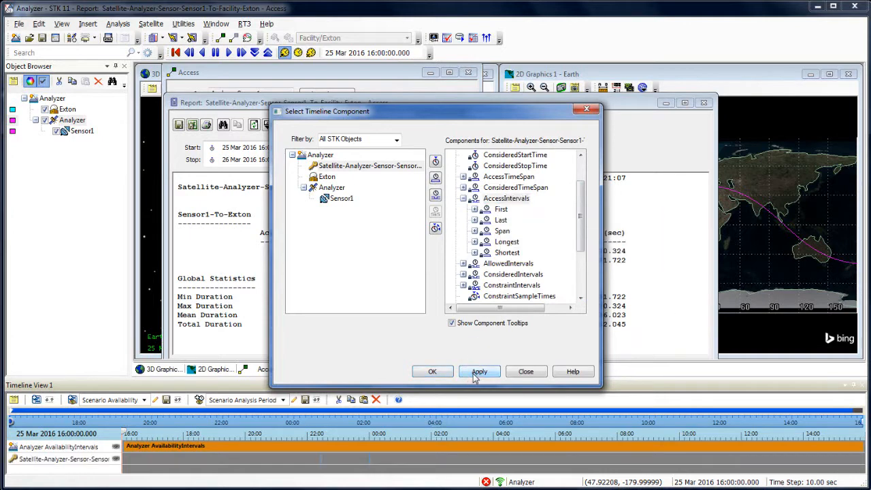
pyautogui.click(442, 378)
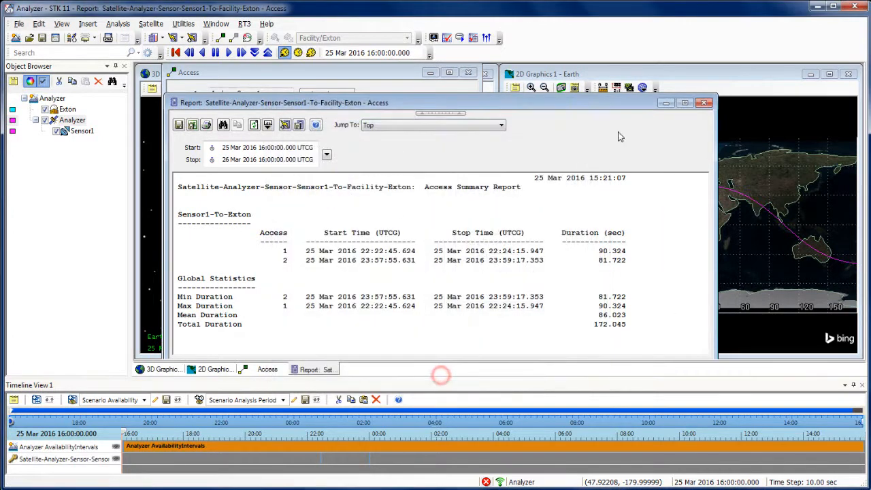
# Minimize the report and Access windows, and zoom the 2D map in on the region around Exton.
pyautogui.click(665, 103)
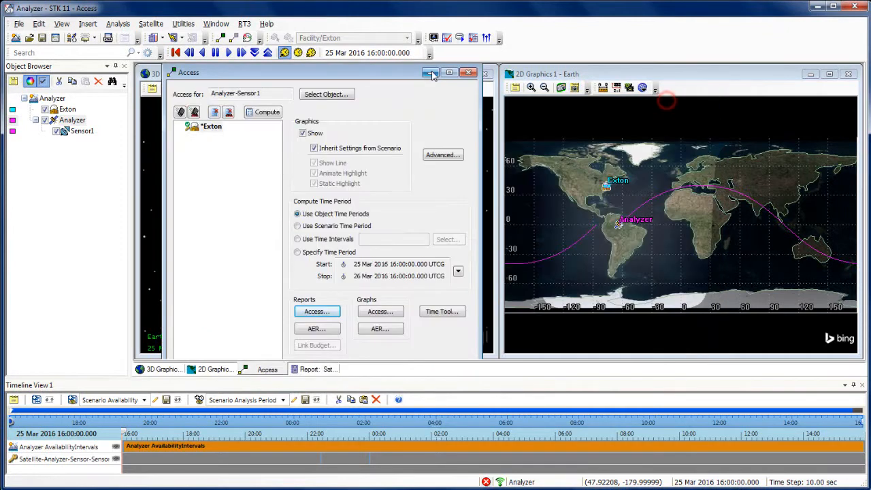
pyautogui.click(428, 75)
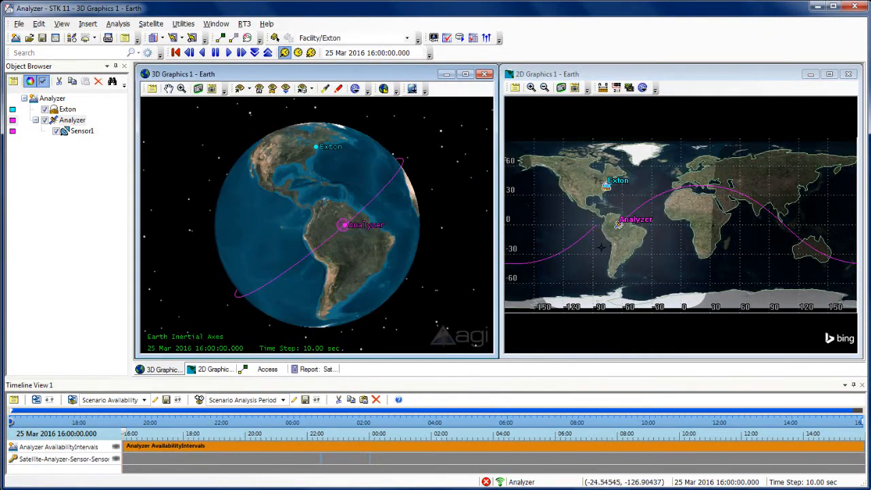
pyautogui.click(531, 87)
pyautogui.moveTo(584, 168); pyautogui.dragTo(630, 208)
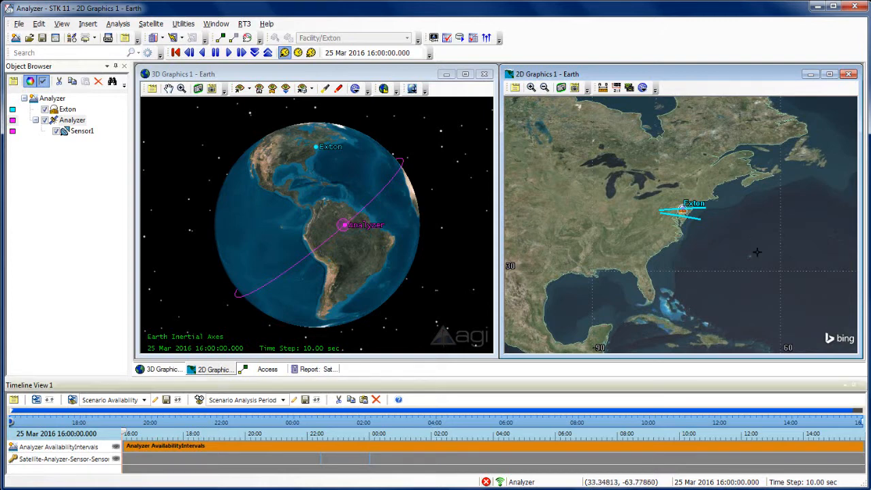
pyautogui.click(118, 23)
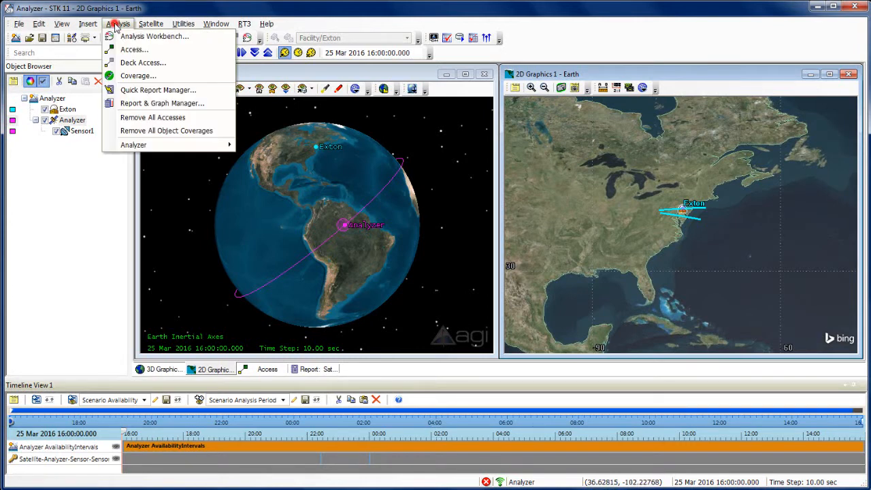
pyautogui.moveTo(157, 148)
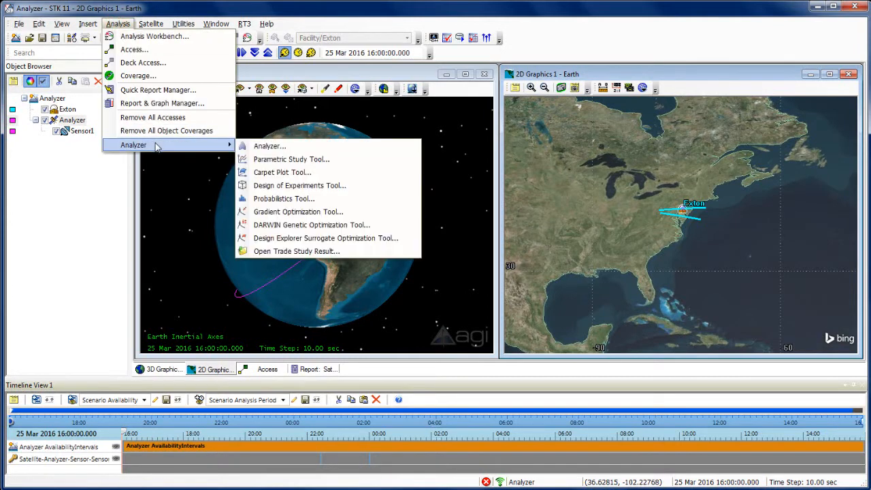
pyautogui.click(499, 39)
# Show the Analyzer toolbar and dock it at the end of the row holding the STK Tools toolbar.
pyautogui.rightClick(560, 35)
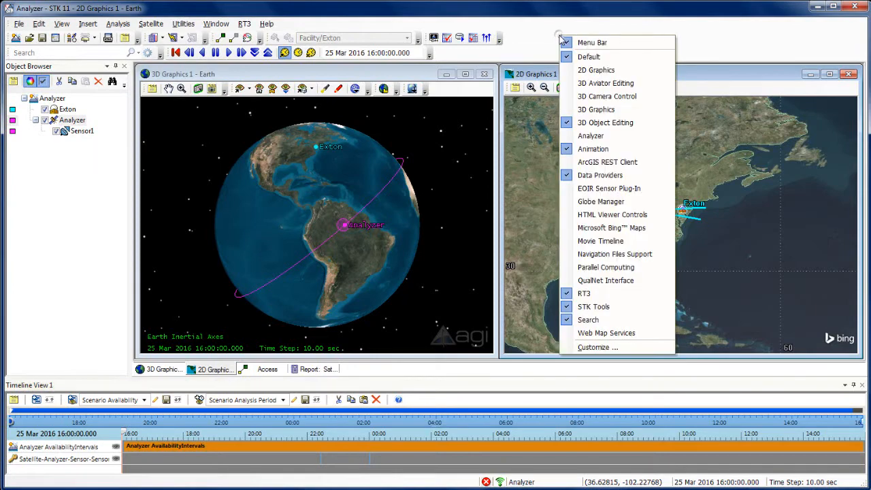
pyautogui.click(592, 137)
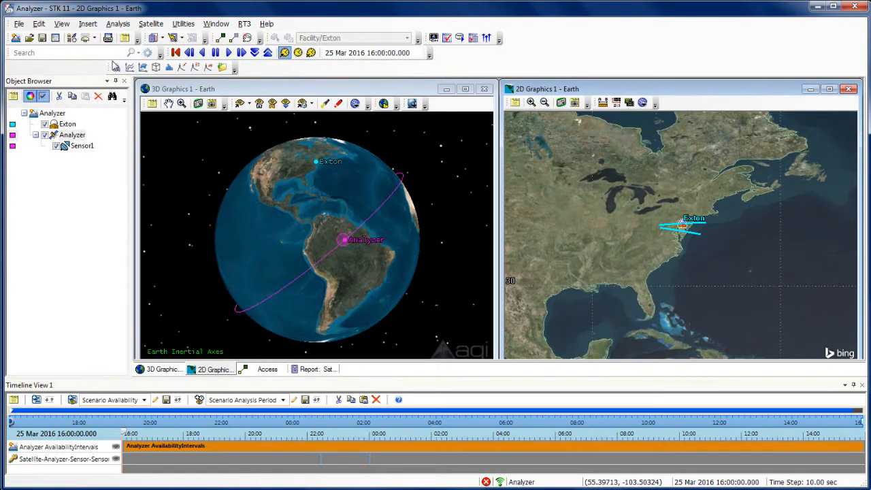
pyautogui.moveTo(108, 67); pyautogui.dragTo(517, 40)
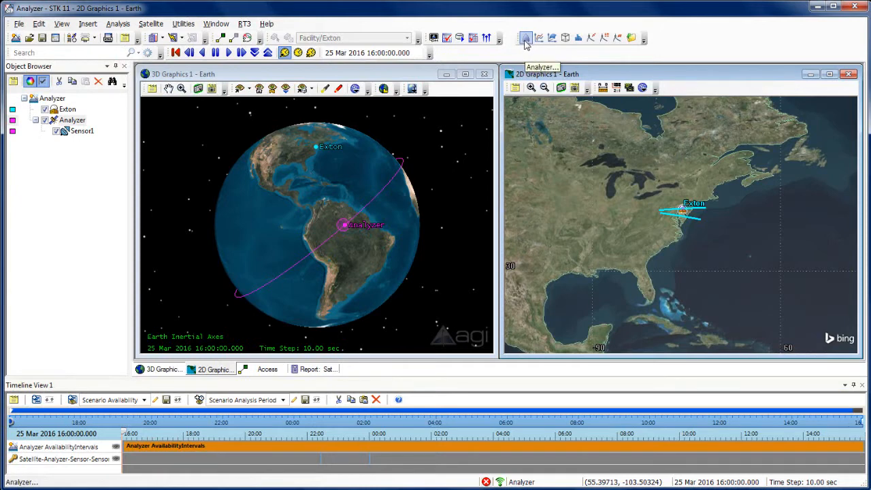
# Open the Analyzer tool and display the available variables of the Exton facility.
pyautogui.click(116, 24)
pyautogui.moveTo(146, 145)
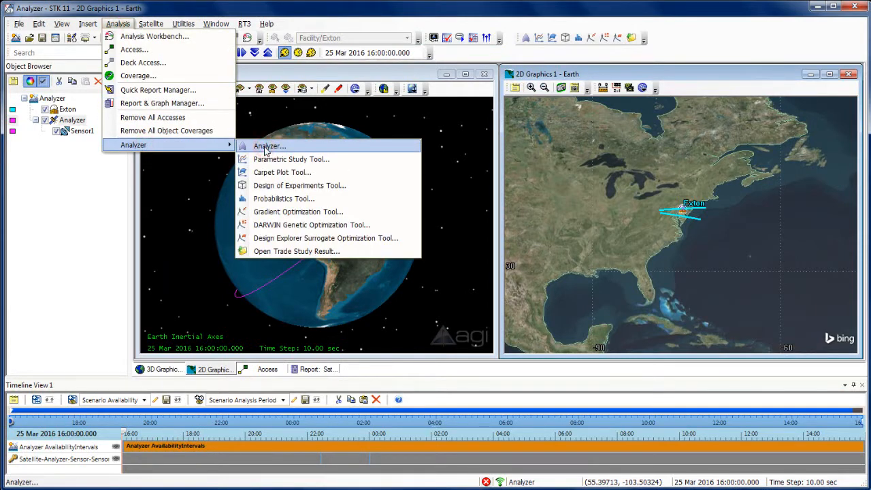
pyautogui.click(265, 148)
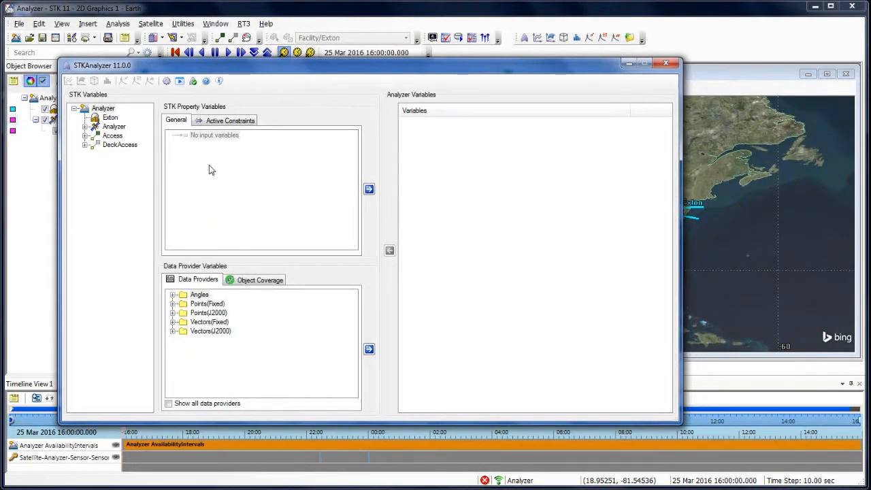
pyautogui.click(110, 118)
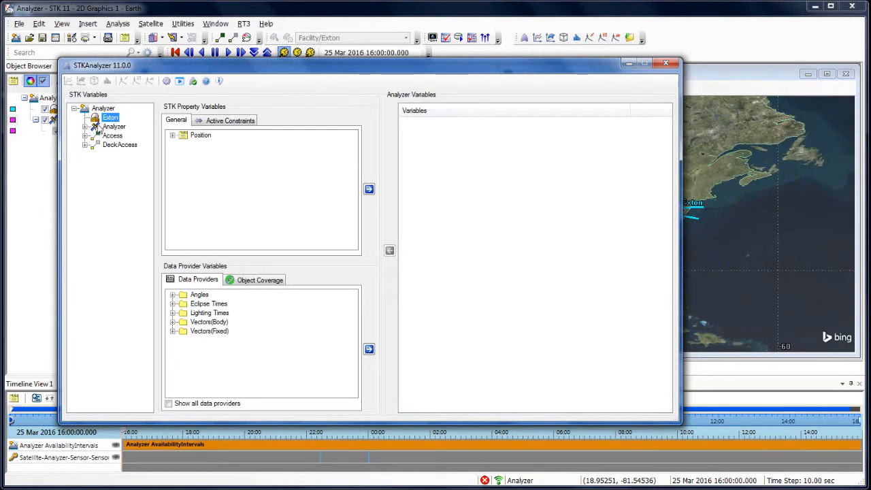
# Add all TwoBody propagator properties of the Analyzer satellite, including StepSize, as input variables for the analysis.
pyautogui.doubleClick(114, 127)
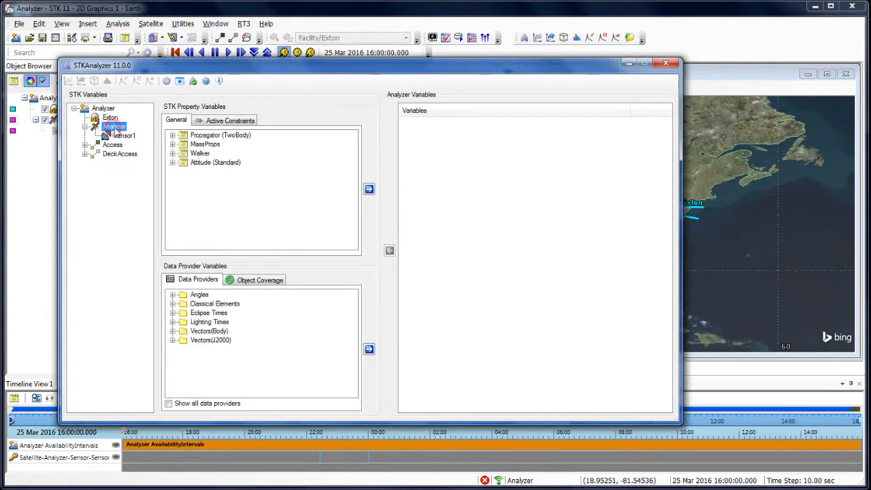
pyautogui.click(203, 135)
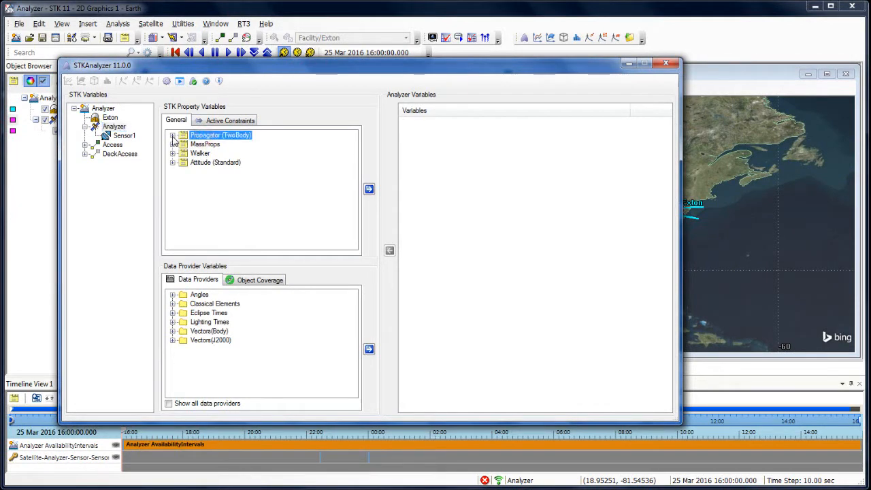
pyautogui.click(173, 136)
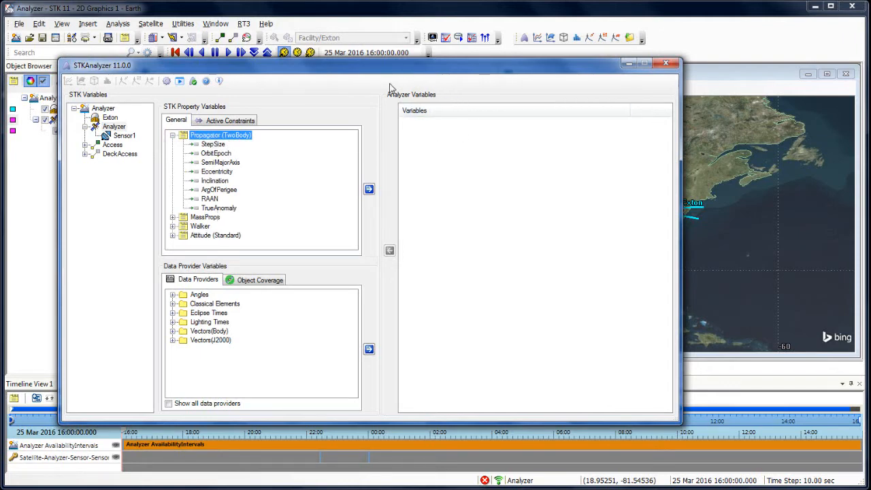
pyautogui.click(218, 145)
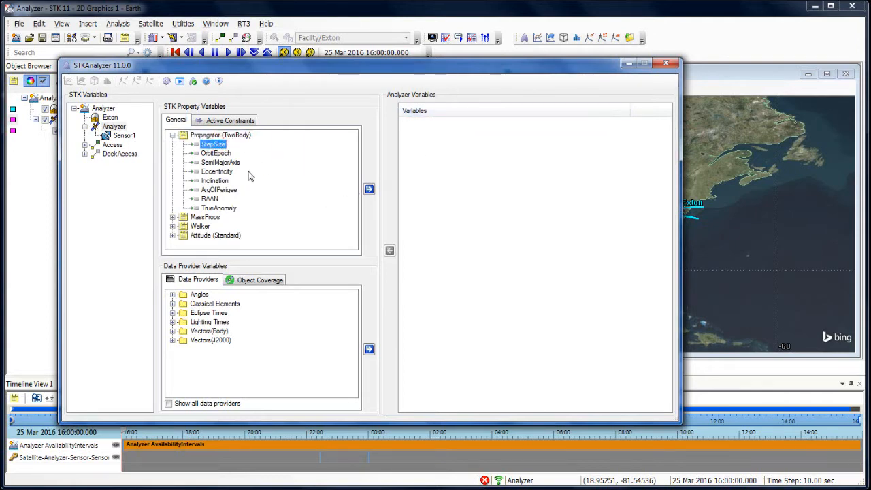
pyautogui.click(369, 189)
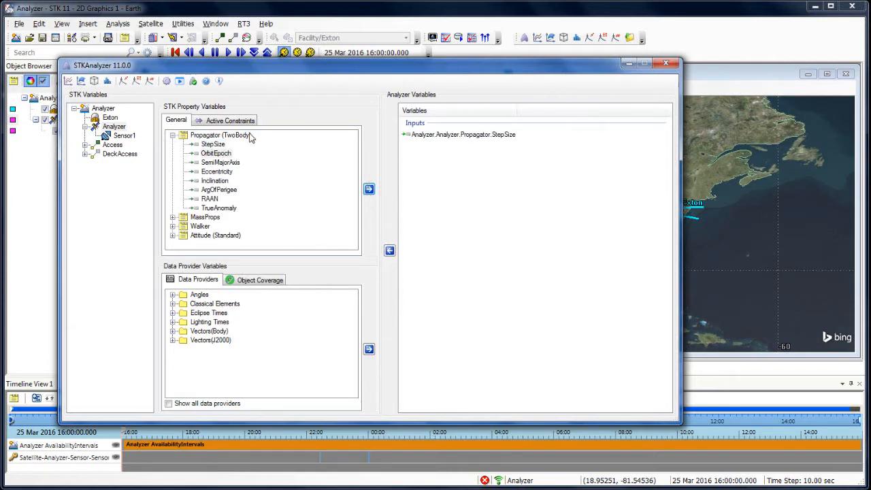
pyautogui.click(225, 135)
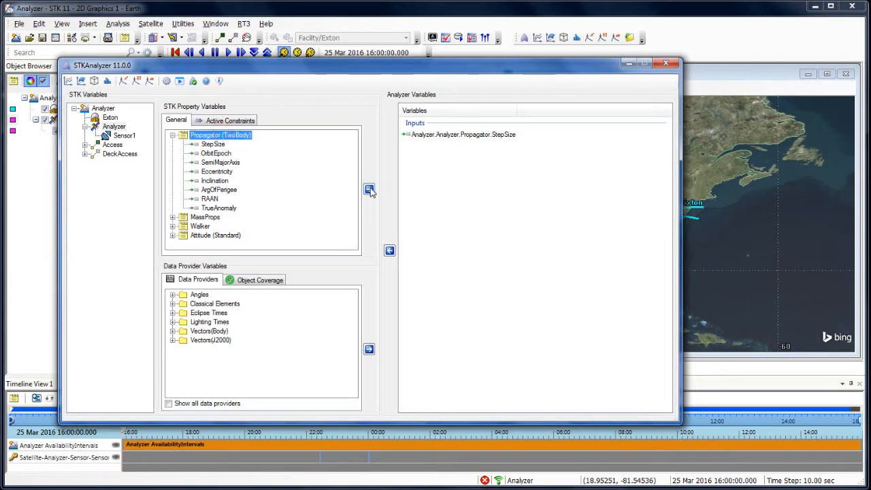
pyautogui.click(369, 190)
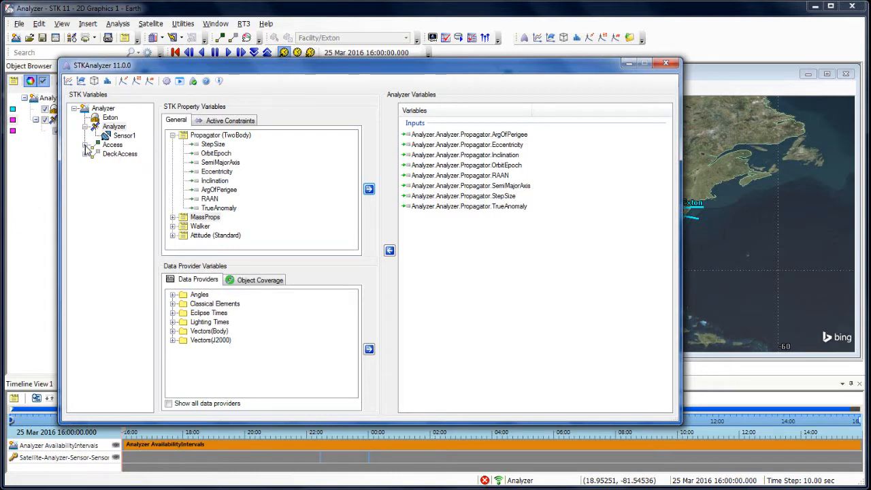
# Add the sum of the Access Data Duration for the Sensor1-to-Exton access as an output variable.
pyautogui.doubleClick(109, 146)
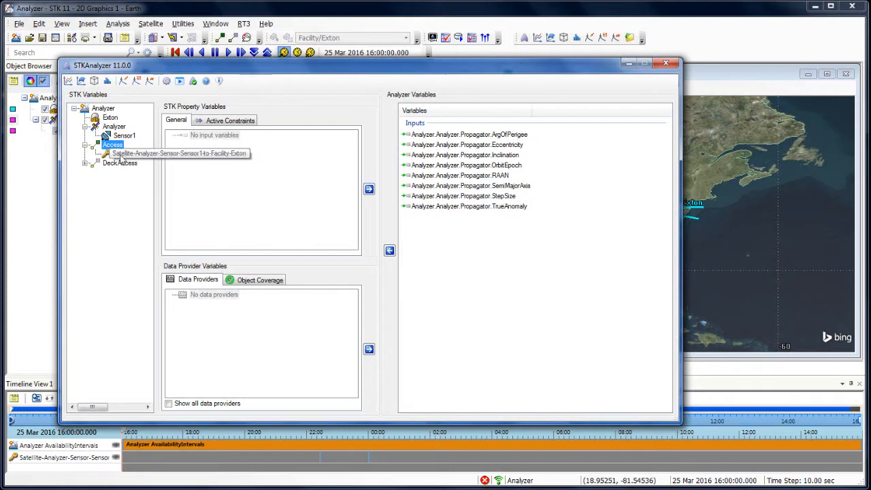
pyautogui.click(105, 156)
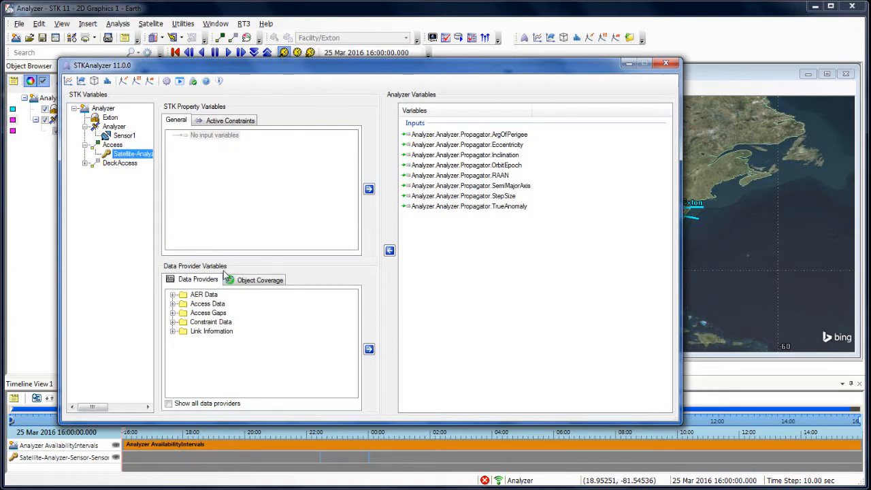
pyautogui.click(173, 303)
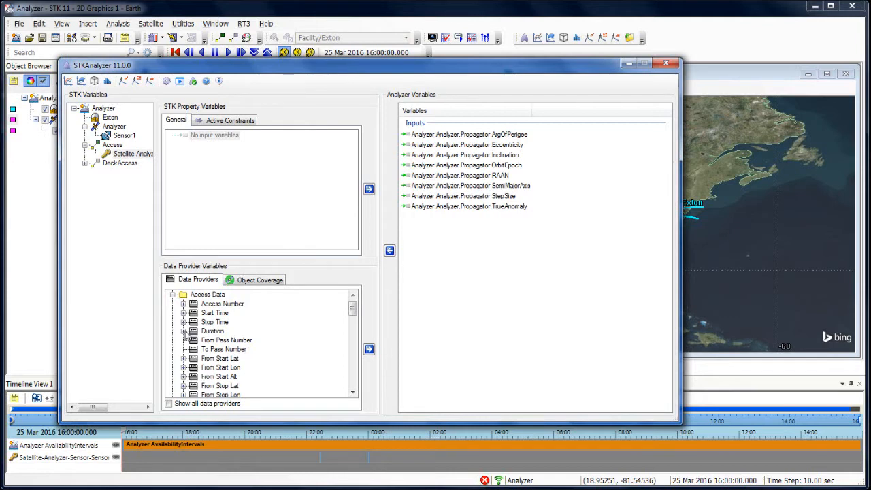
pyautogui.click(183, 331)
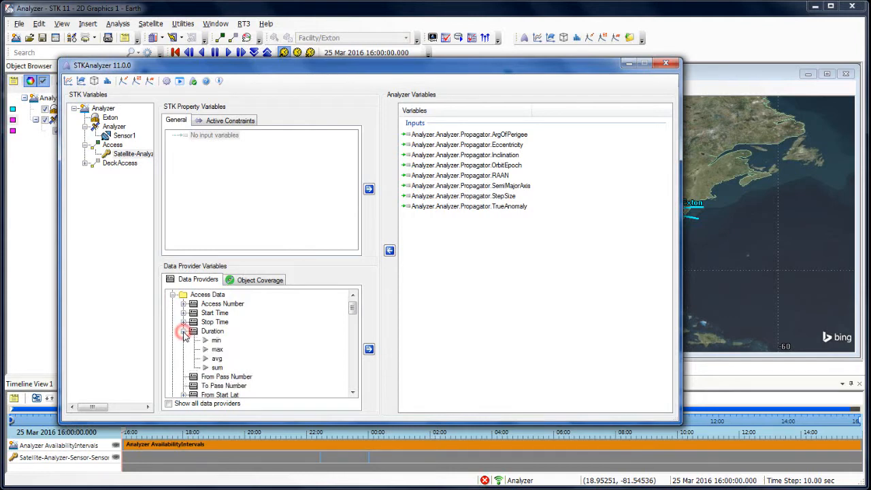
pyautogui.click(218, 368)
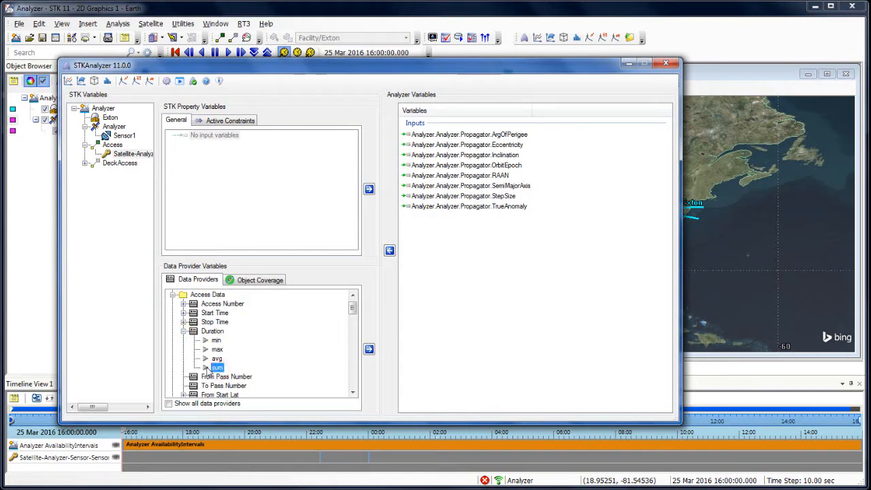
pyautogui.click(374, 352)
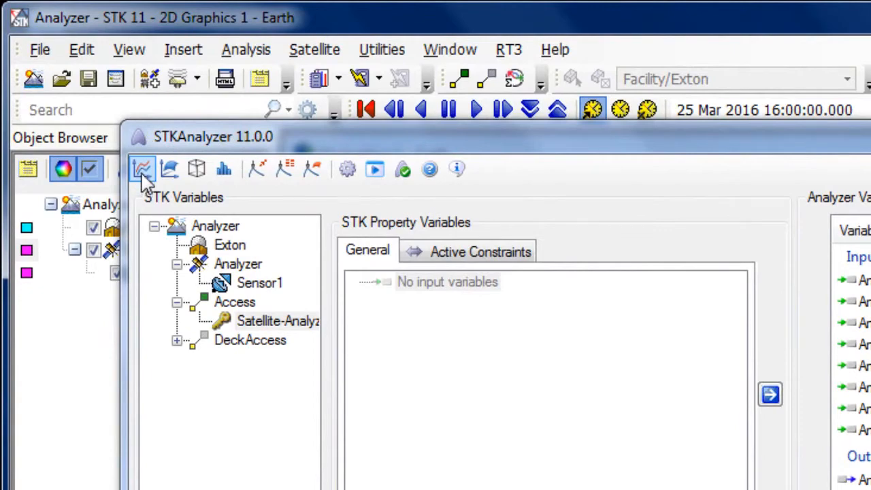
# Open a Parametric Study in a widened window and assign the propagator's SemiMajorAxis as its design variable.
pyautogui.click(142, 170)
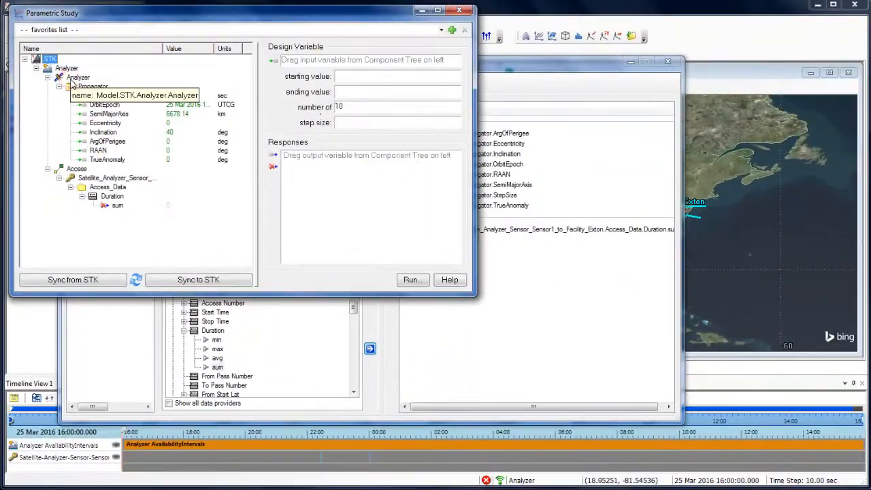
pyautogui.moveTo(117, 20); pyautogui.dragTo(277, 119)
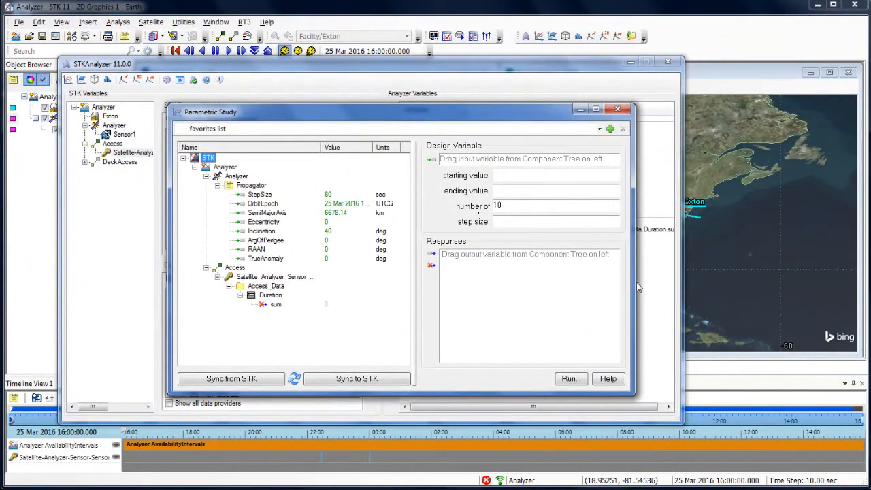
pyautogui.moveTo(635, 285); pyautogui.dragTo(761, 291)
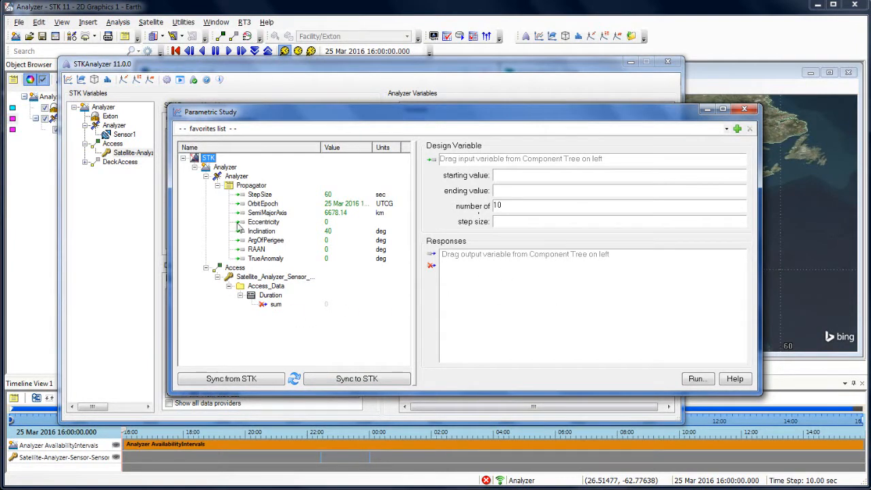
pyautogui.moveTo(256, 217)
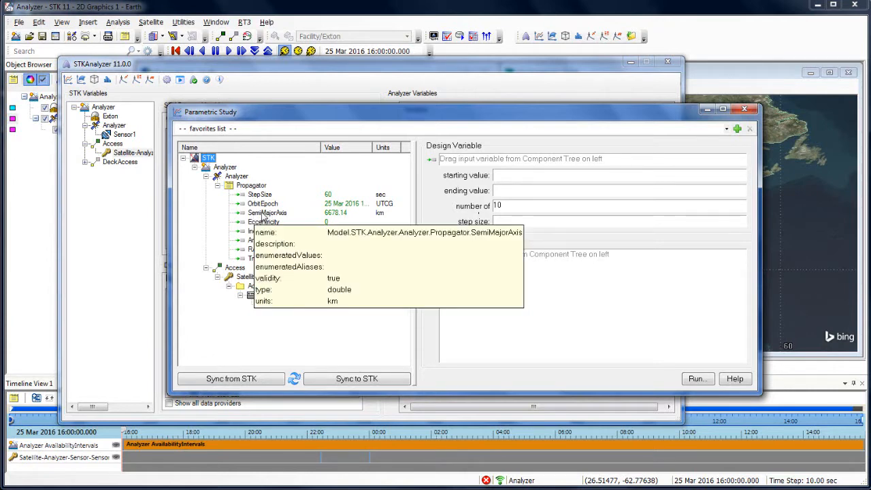
pyautogui.moveTo(263, 216); pyautogui.dragTo(476, 160)
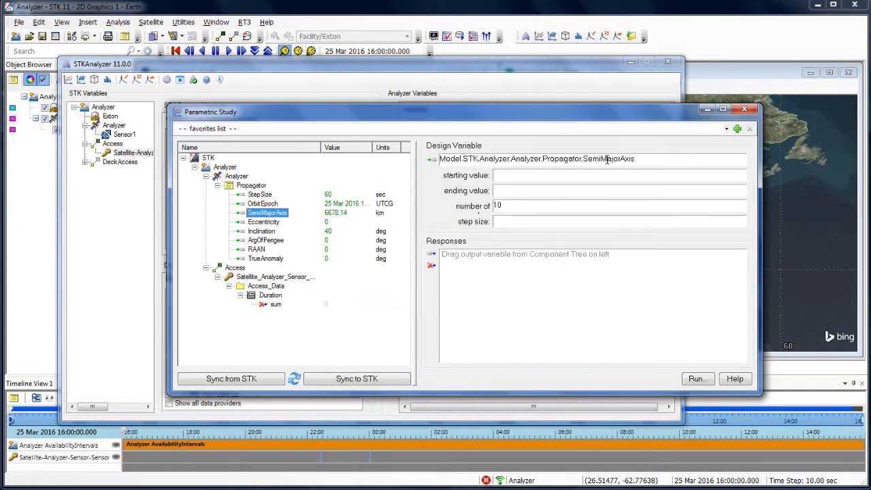
# Set the SemiMajorAxis study range from 6878.14 to 7078.14 km with 5 samples.
pyautogui.click(537, 174)
pyautogui.write('6878')
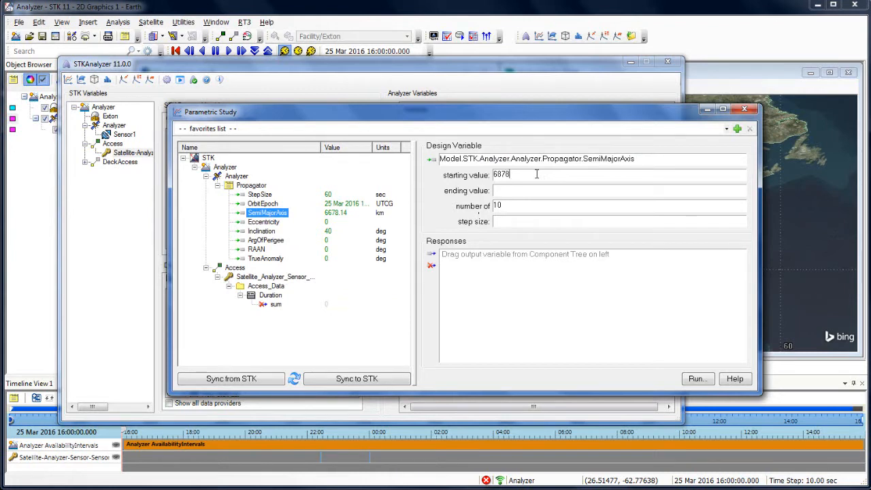
pyautogui.write('.14')
pyautogui.write('7')
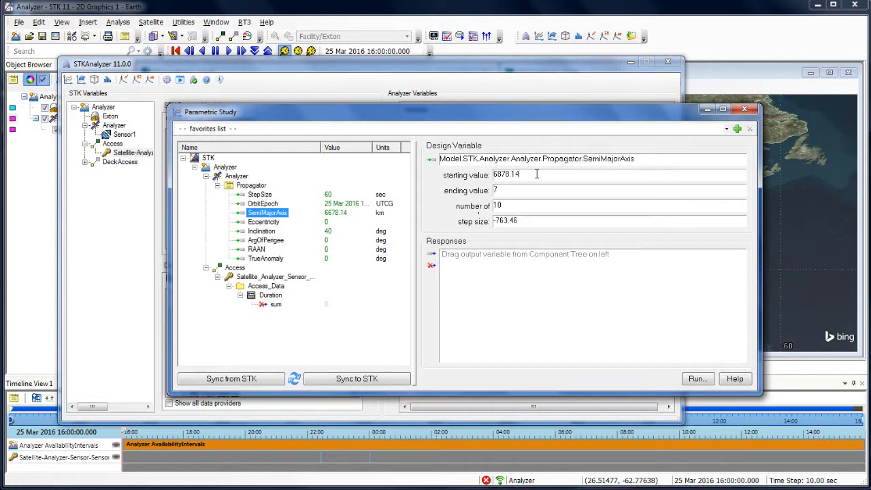
pyautogui.write('078.14')
pyautogui.press('Tab')
pyautogui.write('5')
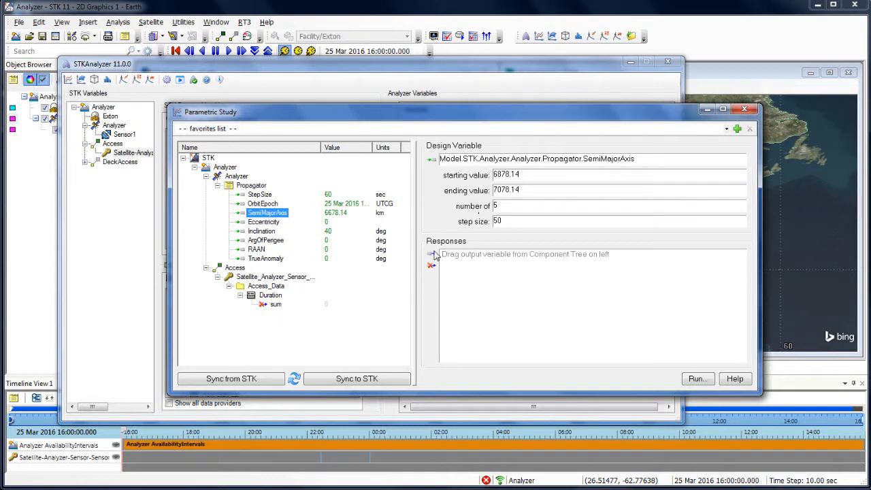
# Add the access Duration sum as the response and run the parametric study with the scenario views uncovered.
pyautogui.click(275, 306)
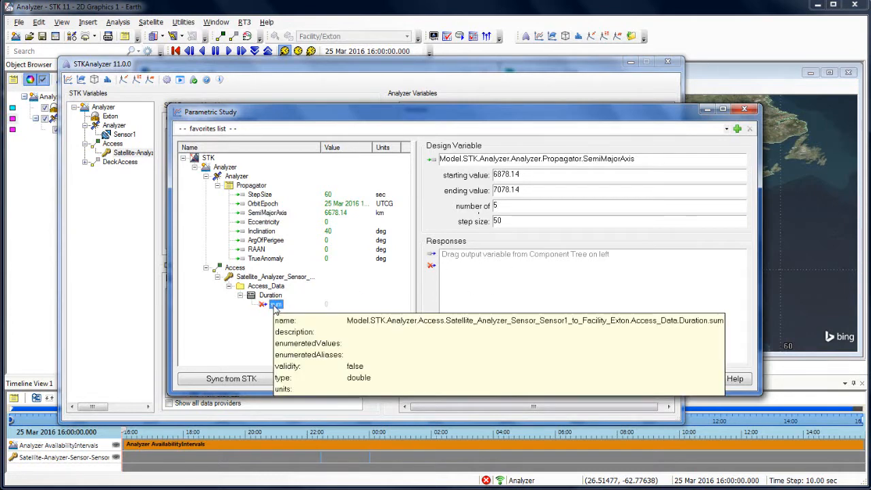
pyautogui.moveTo(275, 307); pyautogui.dragTo(571, 296)
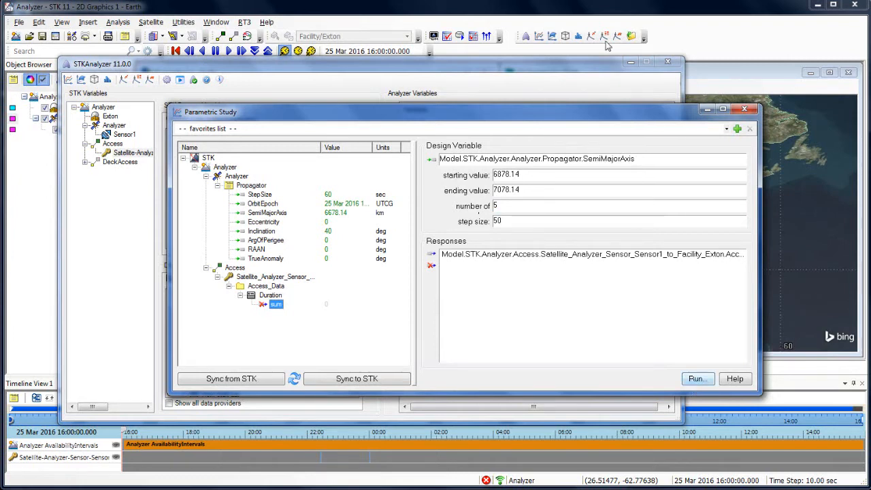
pyautogui.click(631, 65)
pyautogui.moveTo(606, 118); pyautogui.dragTo(21, 157)
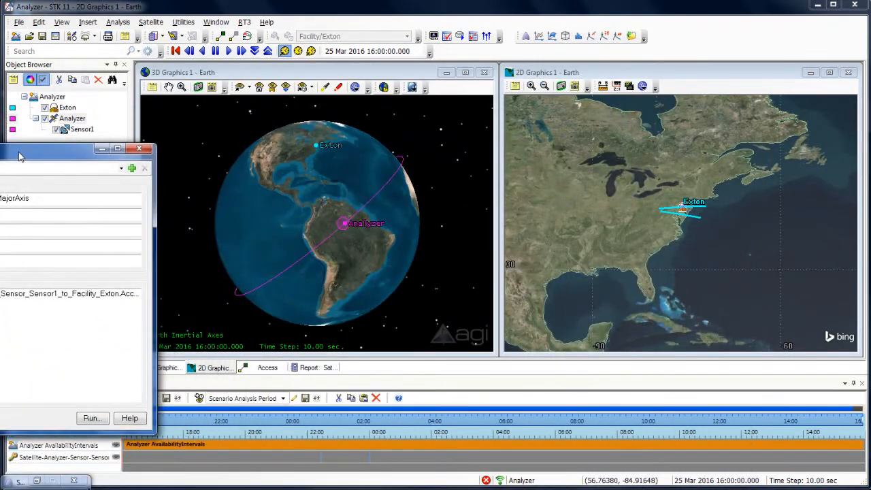
pyautogui.click(91, 418)
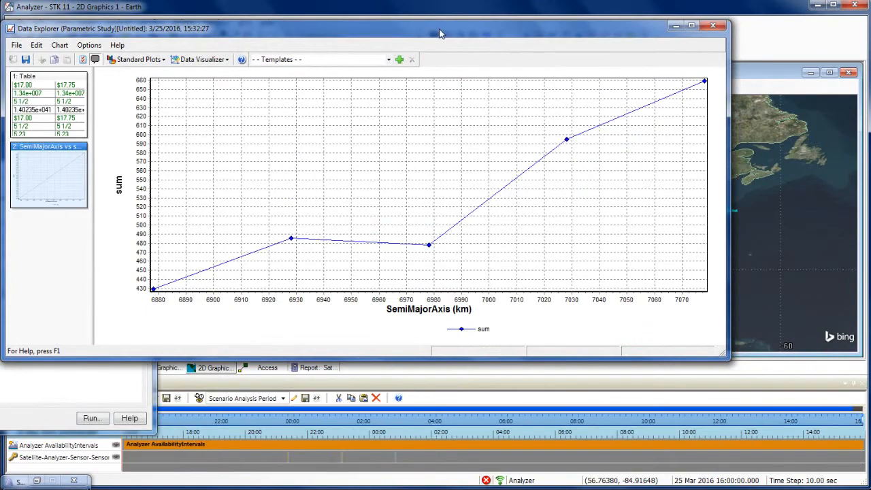
# Arrange the result and study windows to examine the Design 4 point on the SemiMajorAxis versus sum plot.
pyautogui.moveTo(436, 28); pyautogui.dragTo(468, 114)
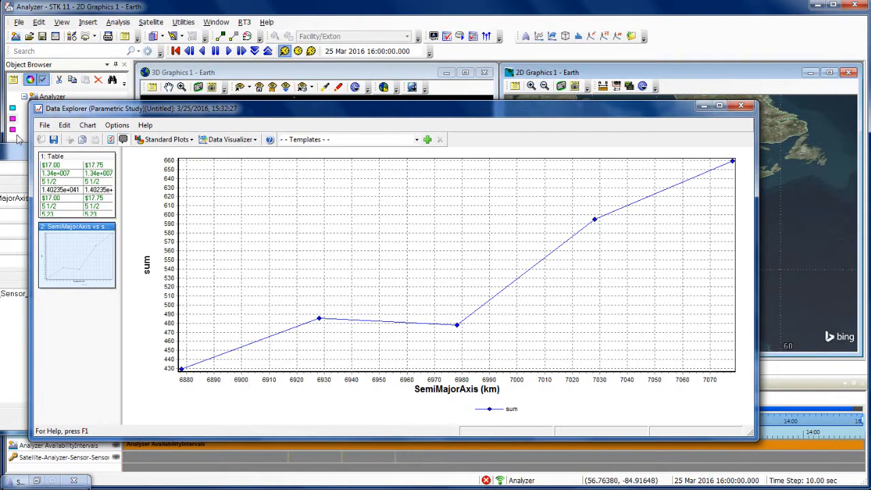
pyautogui.moveTo(11, 151); pyautogui.dragTo(782, 21)
pyautogui.moveTo(291, 115); pyautogui.dragTo(279, 140)
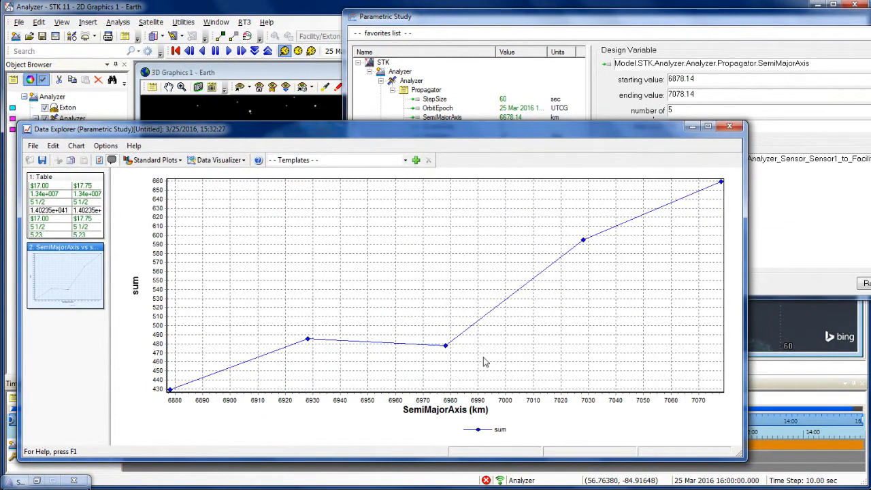
pyautogui.moveTo(583, 243)
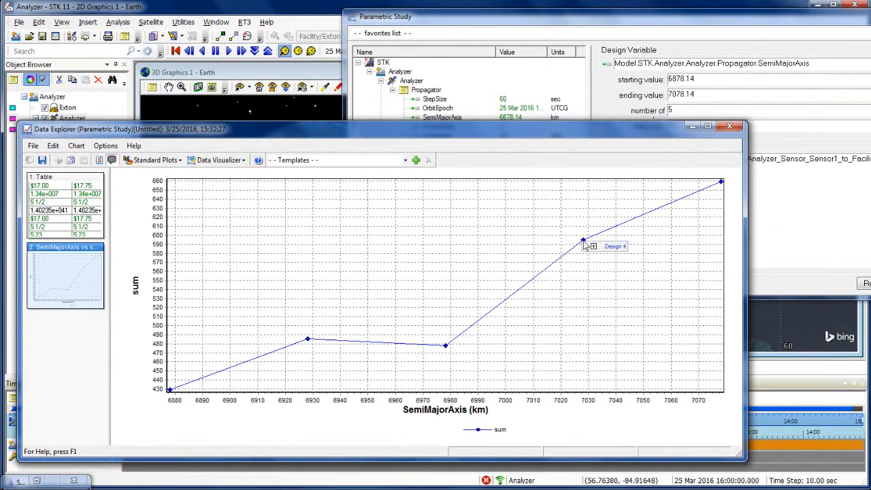
pyautogui.click(595, 249)
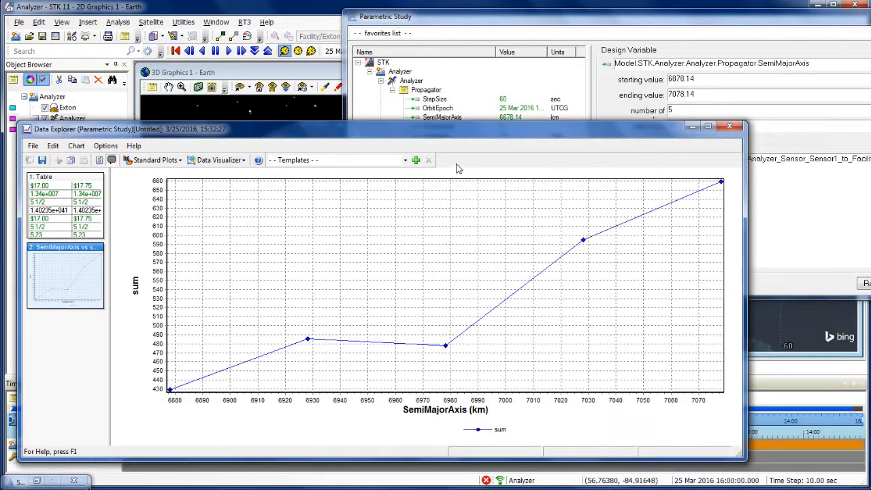
# Minimize the Data Explorer and Parametric Study windows and restore the STKAnalyzer window.
pyautogui.click(692, 127)
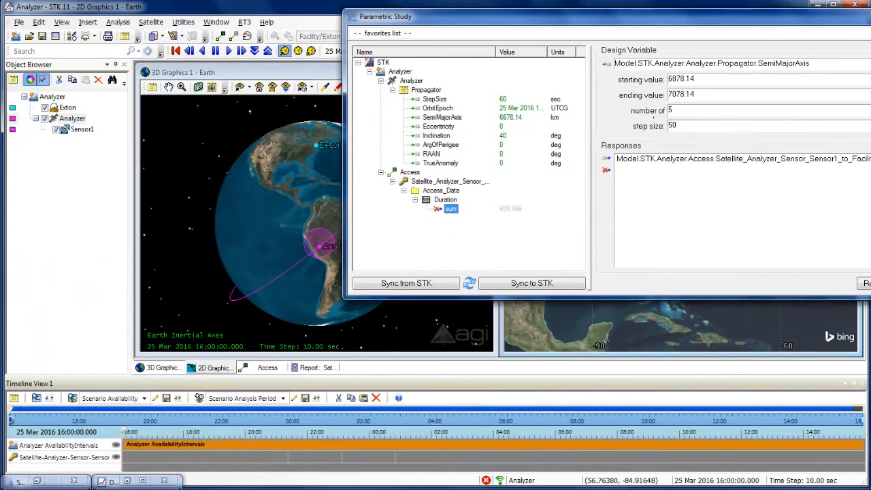
pyautogui.click(870, 14)
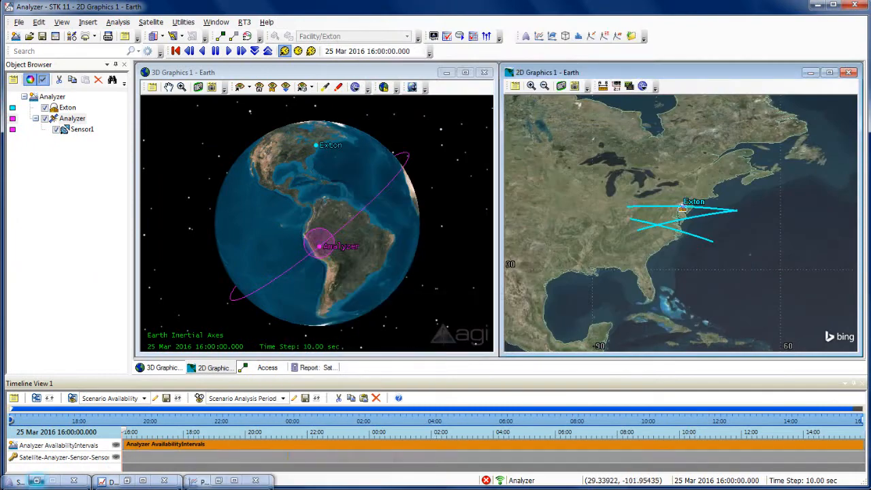
pyautogui.click(37, 481)
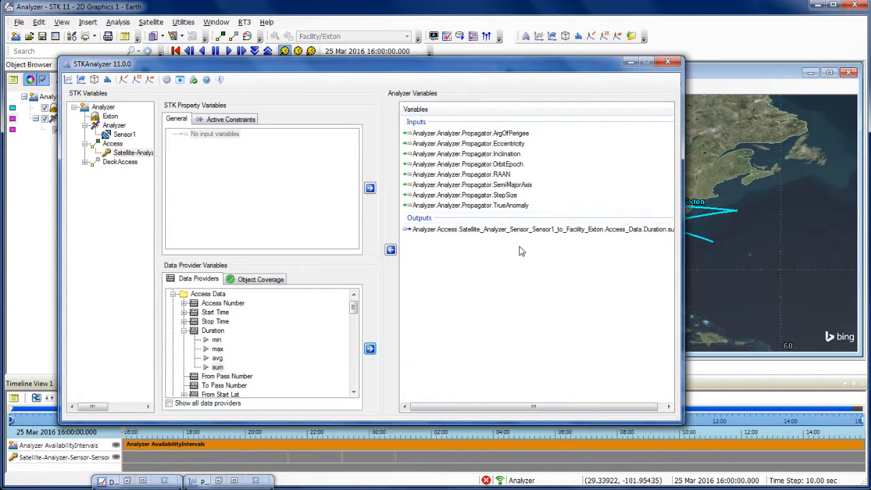
# Open the Carpet Plot tool and assign SemiMajorAxis and Inclination as its first and second design variables.
pyautogui.click(81, 80)
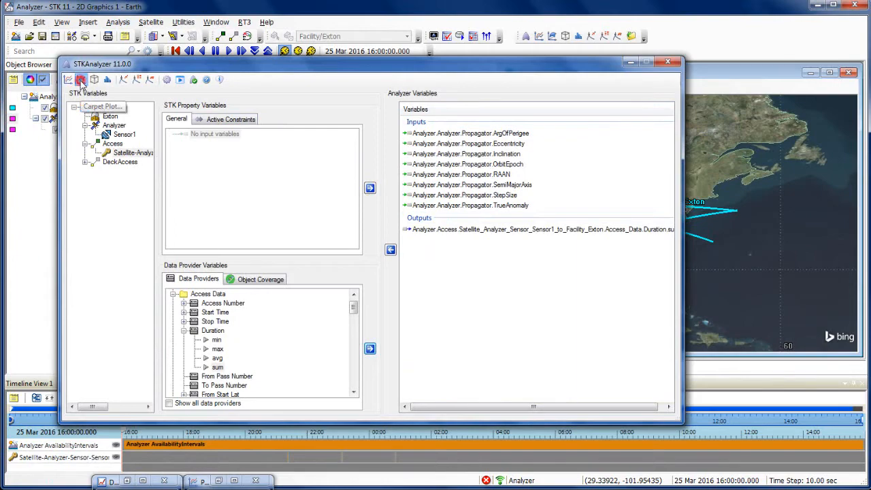
pyautogui.moveTo(265, 57); pyautogui.dragTo(373, 147)
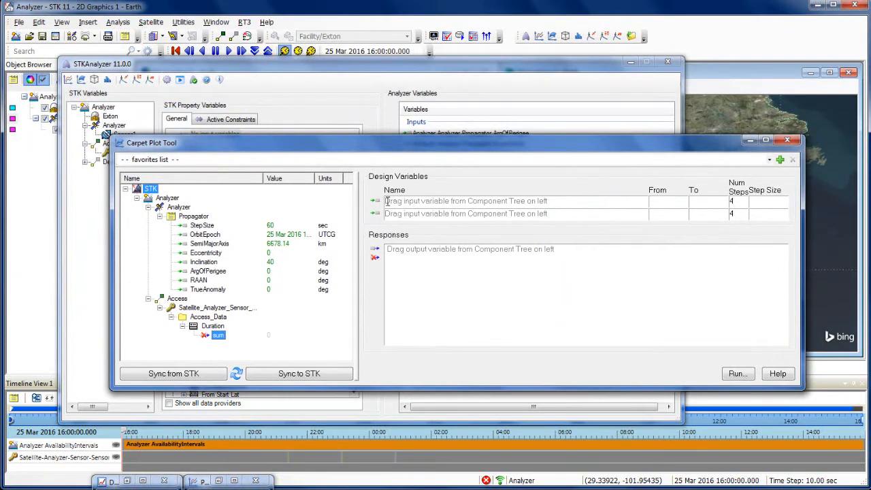
pyautogui.click(209, 244)
pyautogui.moveTo(209, 245); pyautogui.dragTo(476, 201)
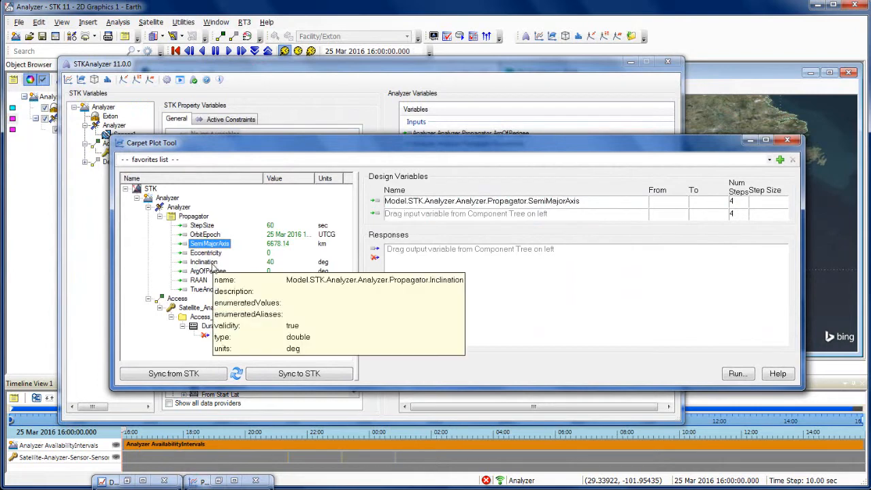
pyautogui.click(210, 265)
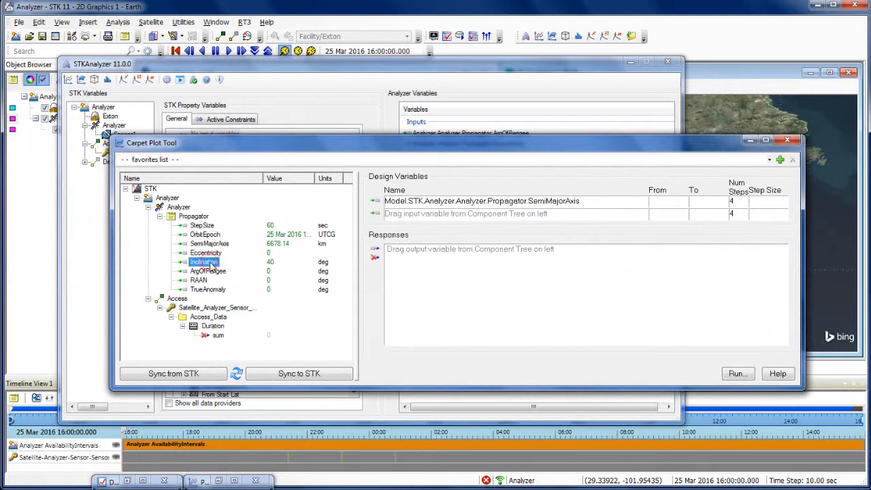
pyautogui.moveTo(212, 267); pyautogui.dragTo(454, 212)
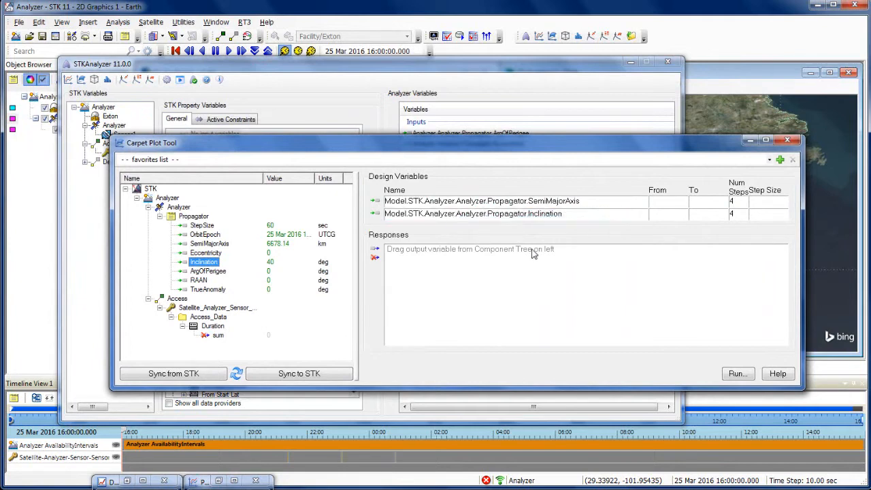
# Set the SemiMajorAxis design variable to range from 6878.14 to 7078.14 with 5 steps.
pyautogui.click(668, 203)
pyautogui.press('Tab')
pyautogui.write('7078.1')
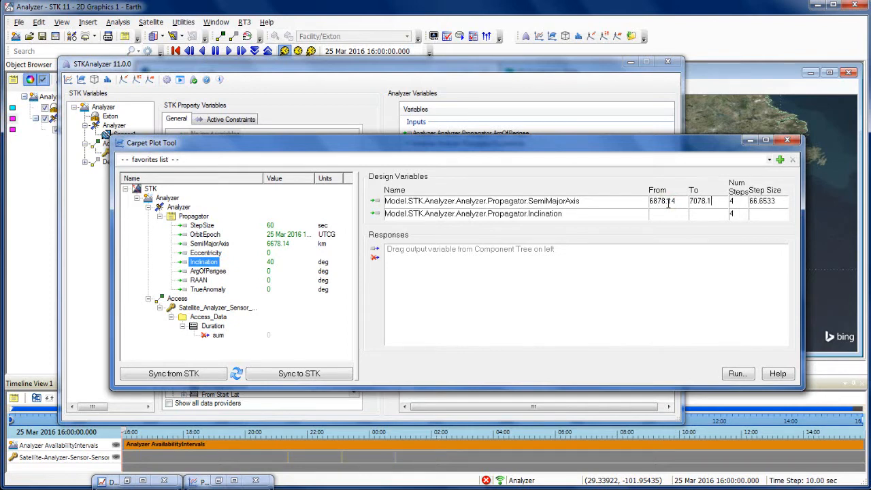
pyautogui.write('4')
pyautogui.doubleClick(743, 201)
pyautogui.write('5')
# Set the Inclination design variable to range from 30 to 60.
pyautogui.click(670, 216)
pyautogui.press('Tab')
pyautogui.write('60')
# Add the access Duration sum as the carpet plot response and run the study with the 3D and 2D views uncovered.
pyautogui.moveTo(218, 337)
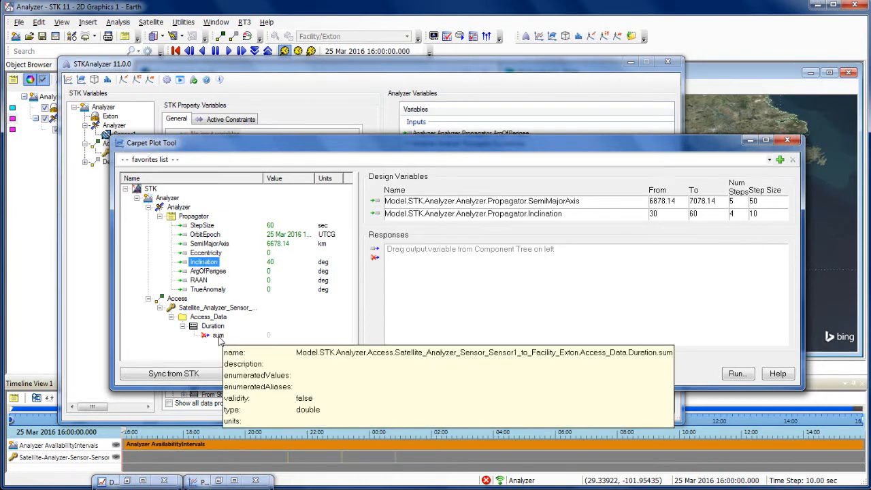
pyautogui.moveTo(218, 337); pyautogui.dragTo(428, 288)
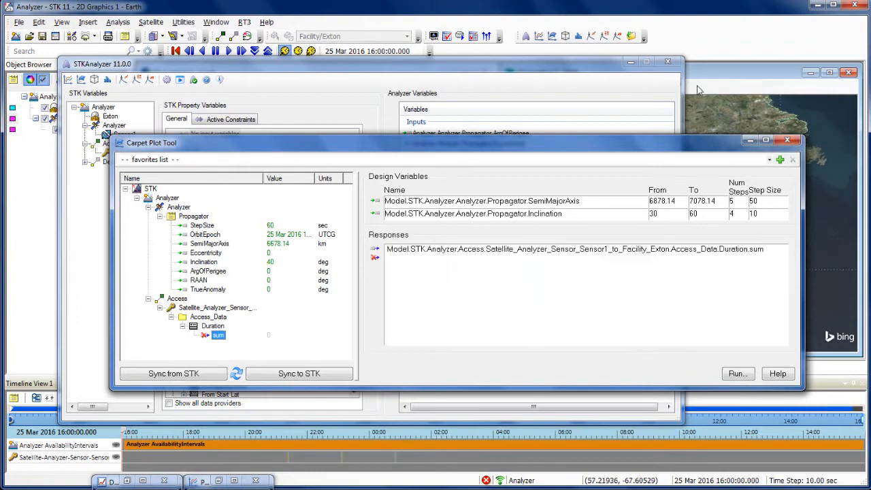
pyautogui.click(633, 65)
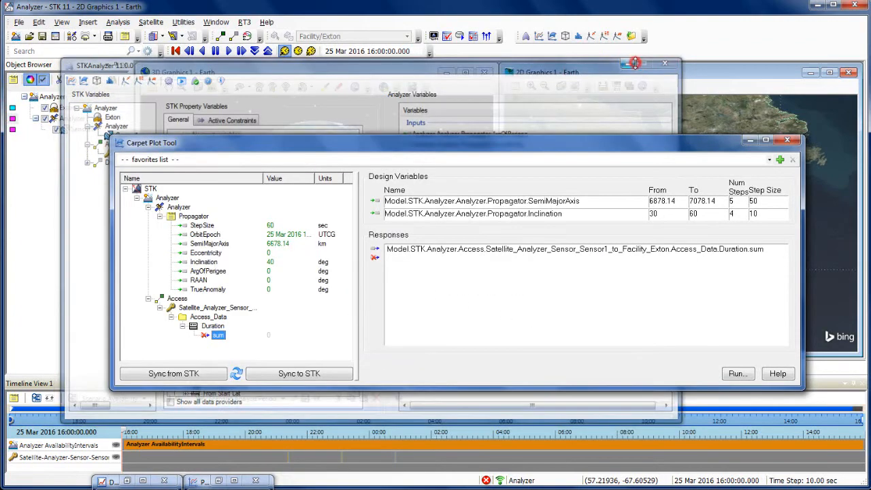
pyautogui.moveTo(659, 145); pyautogui.dragTo(40, 212)
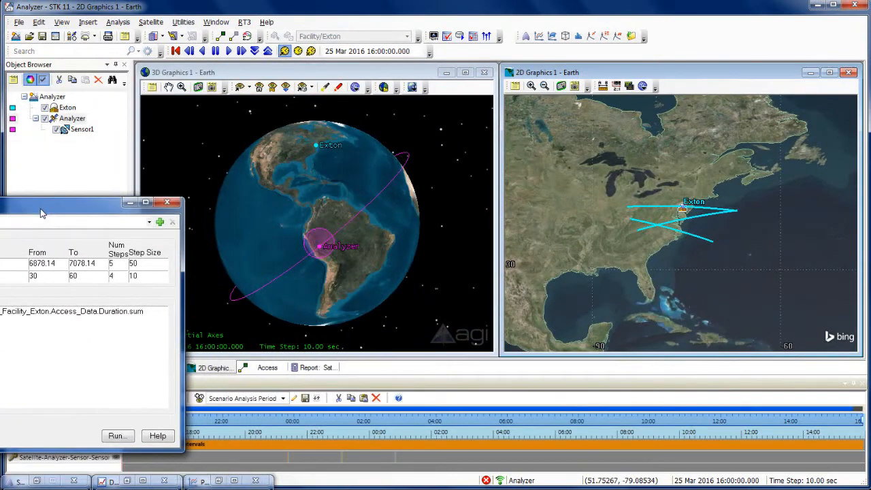
pyautogui.click(116, 437)
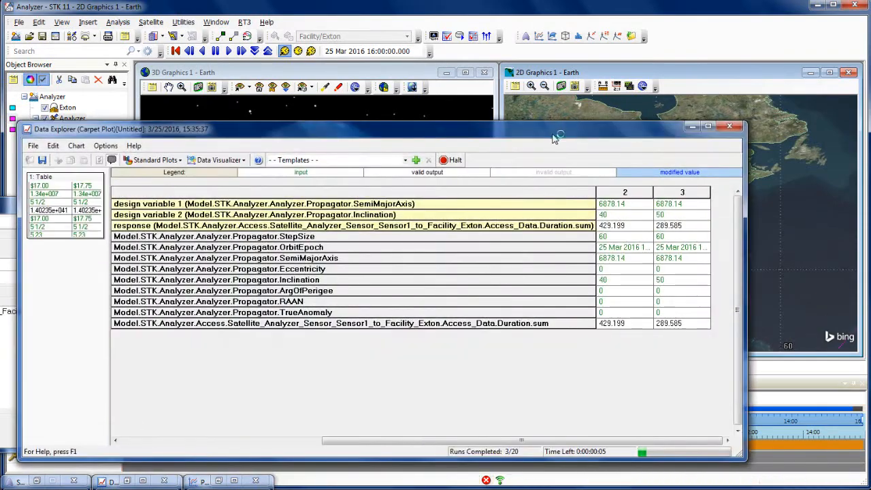
# Arrange and widen the carpet plot's Data Explorer window to examine the last runs in its results table.
pyautogui.moveTo(556, 130); pyautogui.dragTo(56, 53)
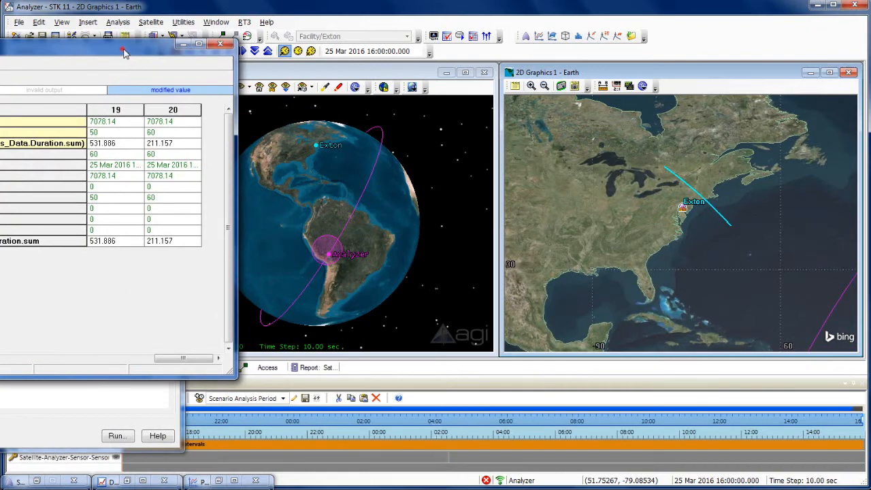
pyautogui.moveTo(126, 49); pyautogui.dragTo(678, 77)
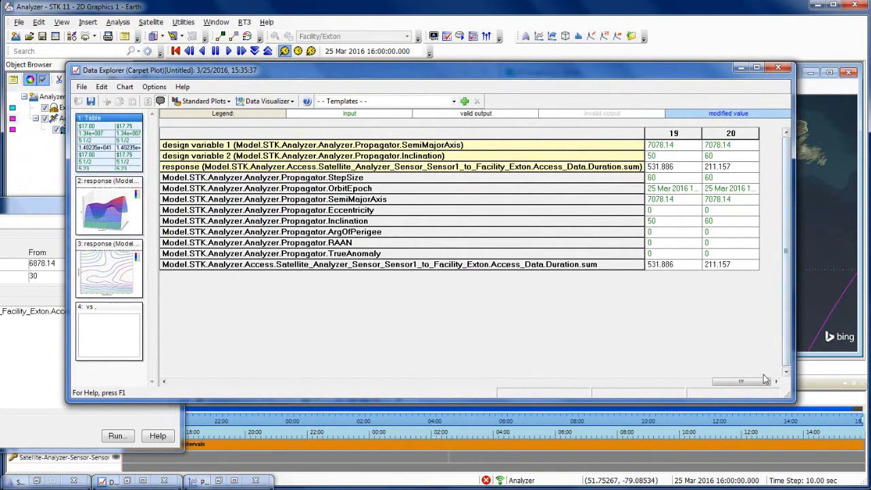
pyautogui.moveTo(749, 383); pyautogui.dragTo(689, 383)
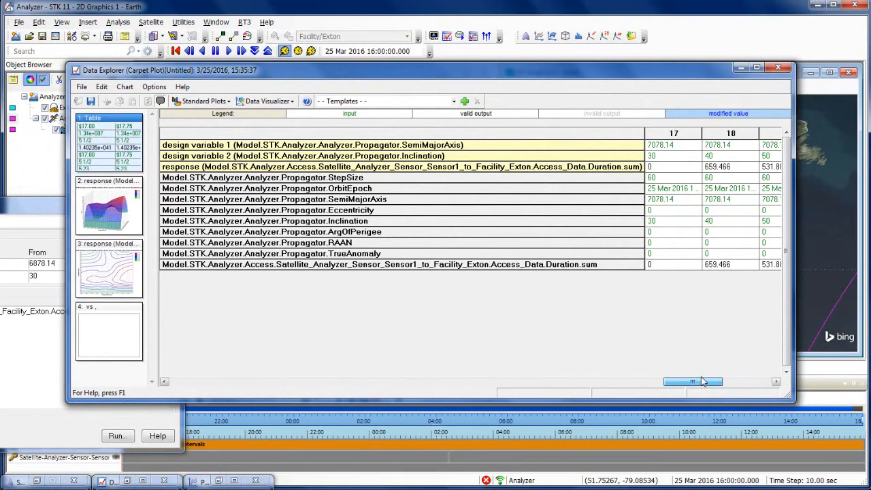
pyautogui.moveTo(796, 305); pyautogui.dragTo(866, 306)
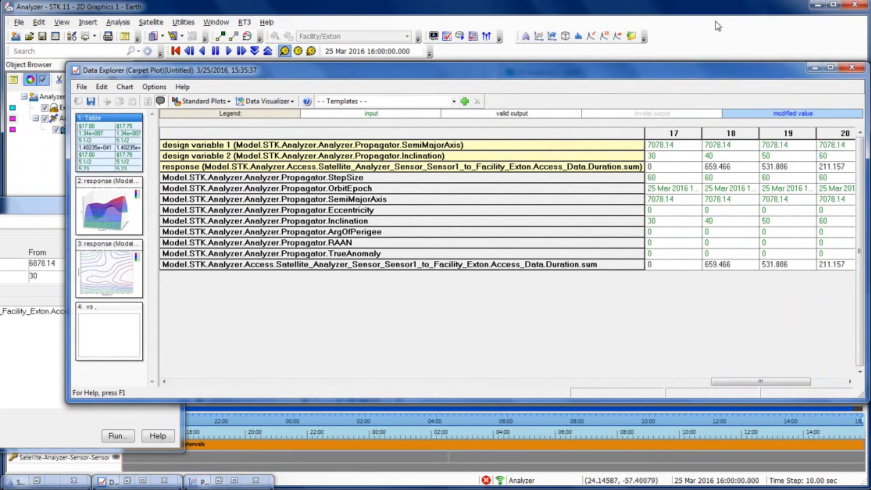
pyautogui.moveTo(711, 65); pyautogui.dragTo(615, 63)
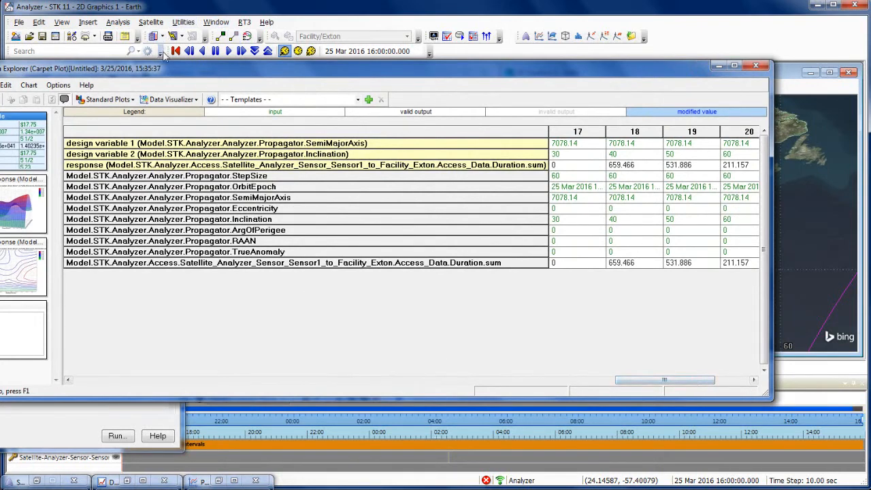
pyautogui.moveTo(166, 68); pyautogui.dragTo(214, 74)
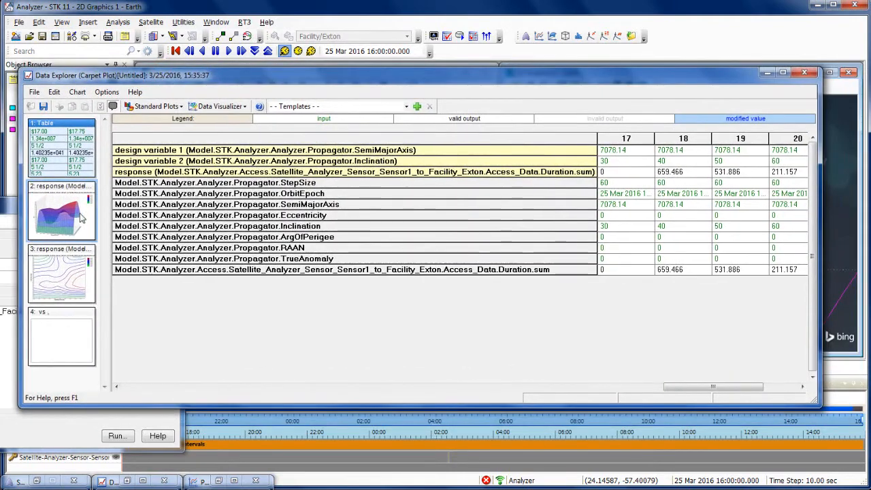
# Display the 3D response surface plot and make the Data Explorer window tall enough to show its axes.
pyautogui.click(81, 216)
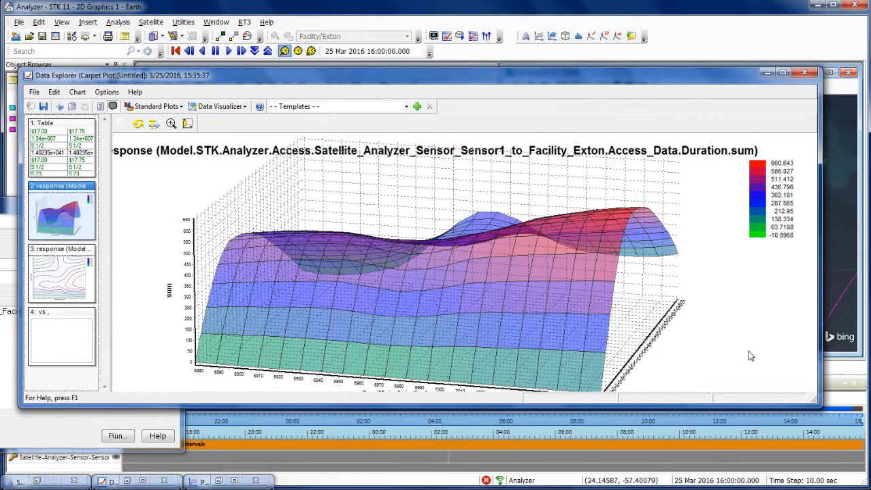
pyautogui.moveTo(732, 406); pyautogui.dragTo(737, 468)
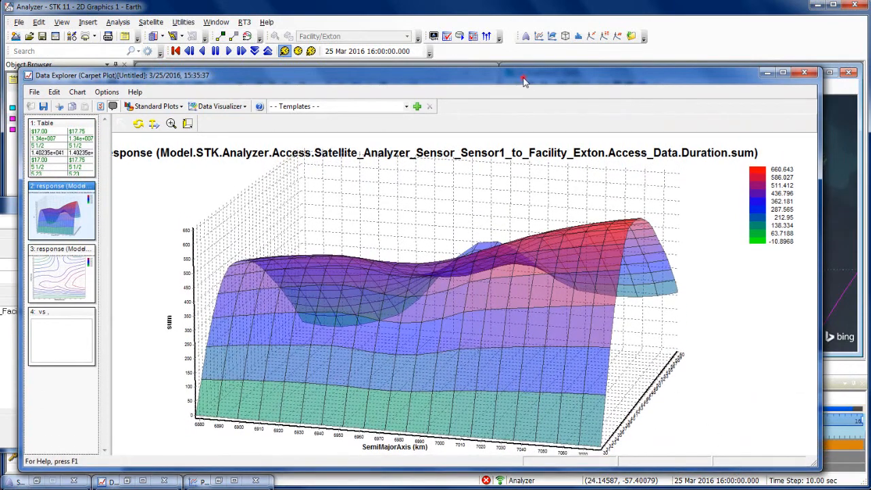
pyautogui.moveTo(524, 80); pyautogui.dragTo(518, 41)
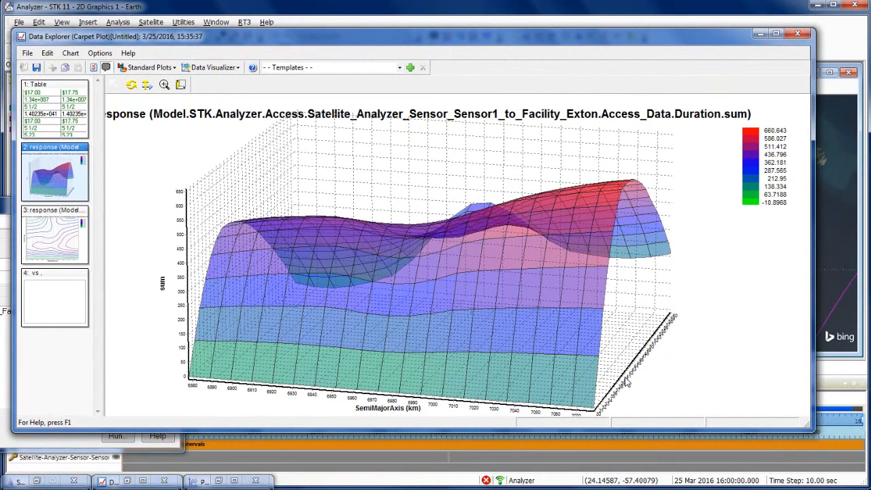
# Rotate the response surface to examine it along both design variable axes, and review the available Data Visualizer and standard plot types.
pyautogui.click(131, 84)
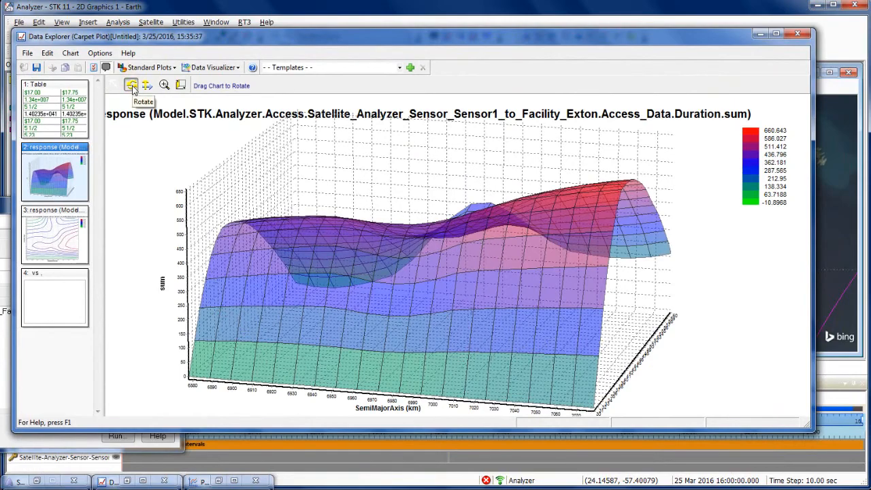
pyautogui.moveTo(571, 269); pyautogui.dragTo(723, 315)
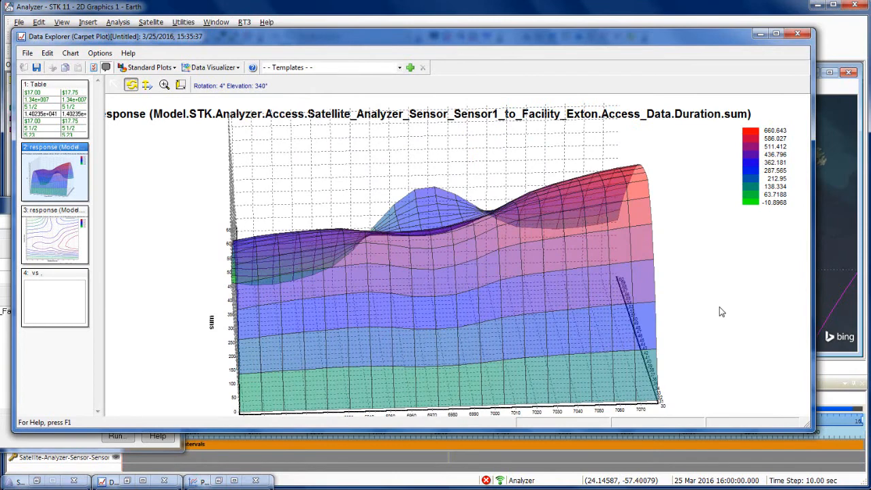
pyautogui.click(238, 68)
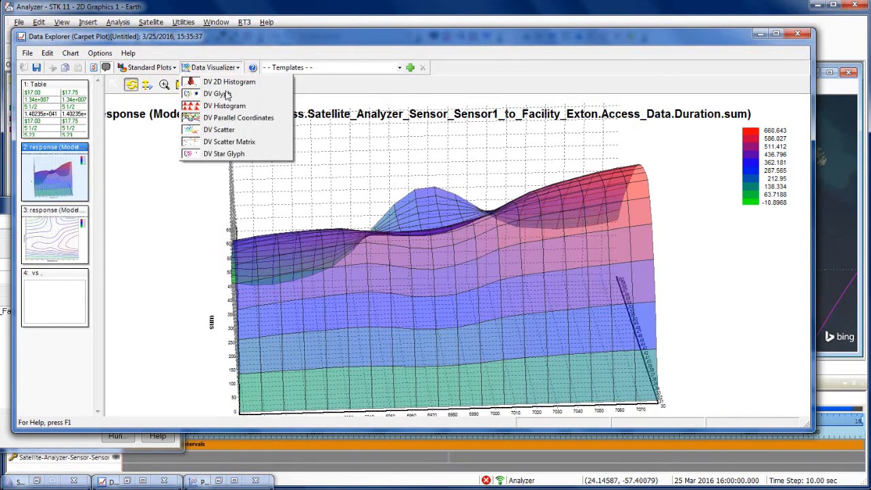
pyautogui.click(174, 68)
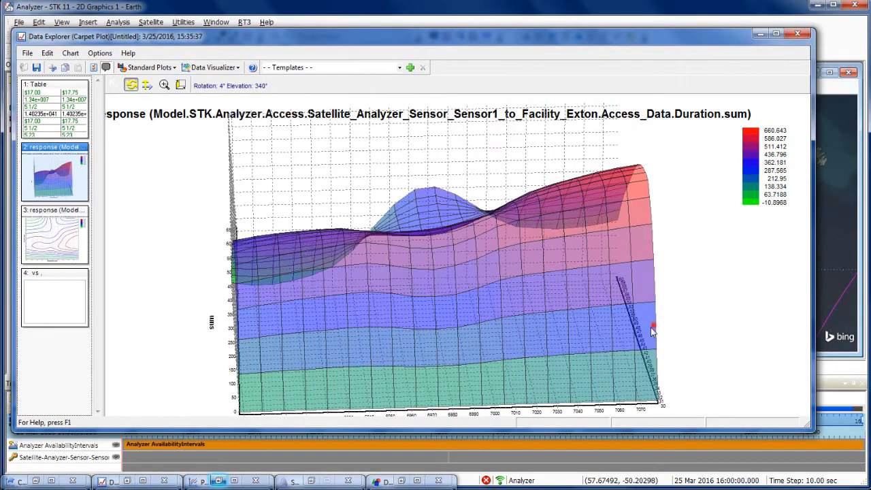
pyautogui.moveTo(651, 327); pyautogui.dragTo(49, 342)
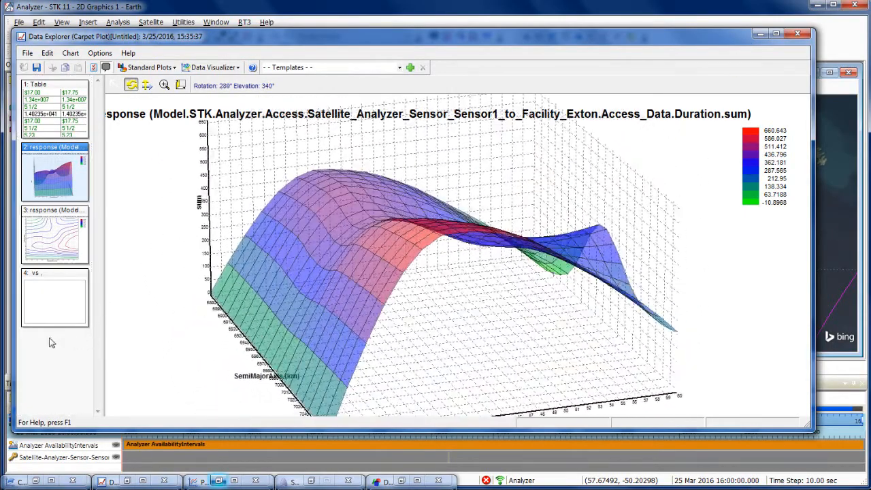
# Show run 18 from the results table in the Design Viewer and reload its values to the model.
pyautogui.click(65, 121)
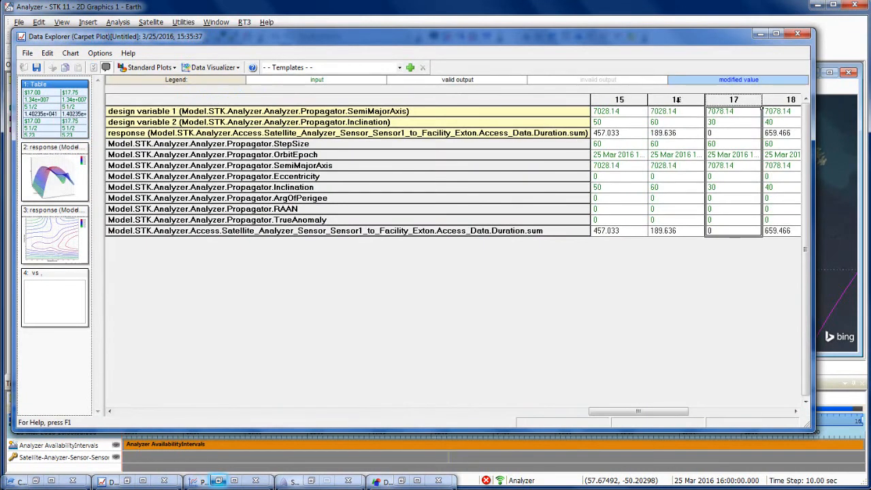
pyautogui.moveTo(652, 411); pyautogui.dragTo(684, 411)
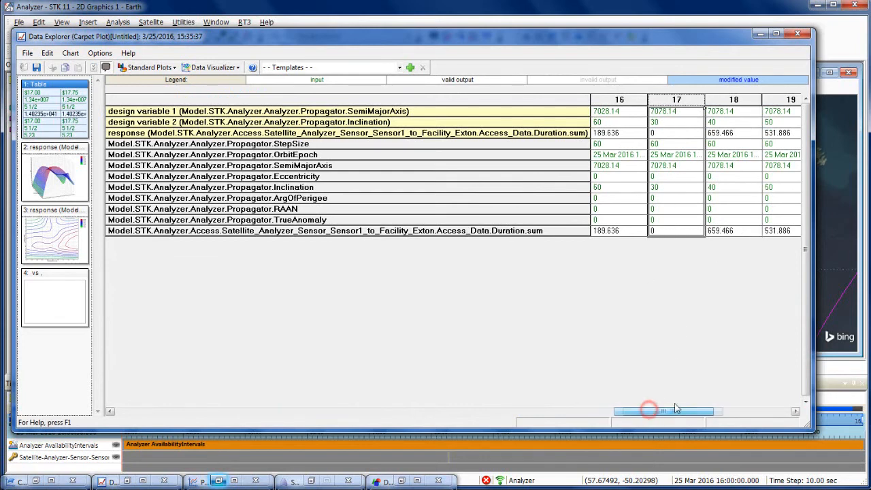
pyautogui.click(727, 101)
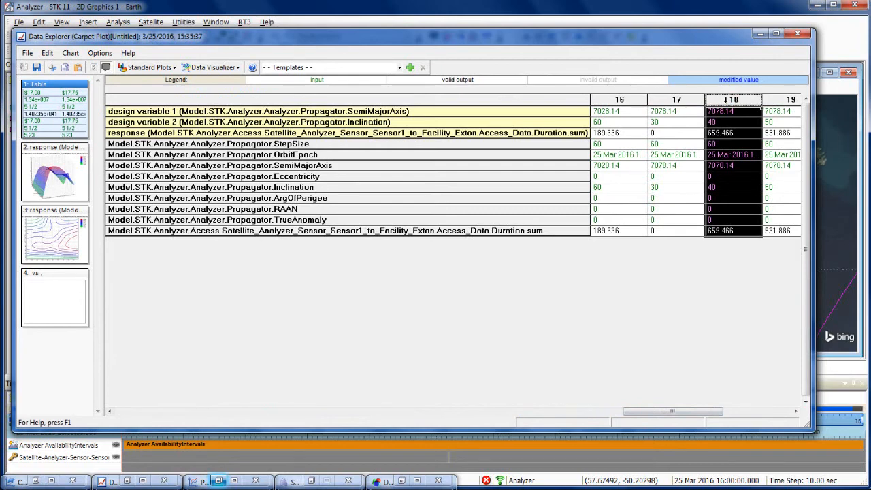
pyautogui.rightClick(727, 101)
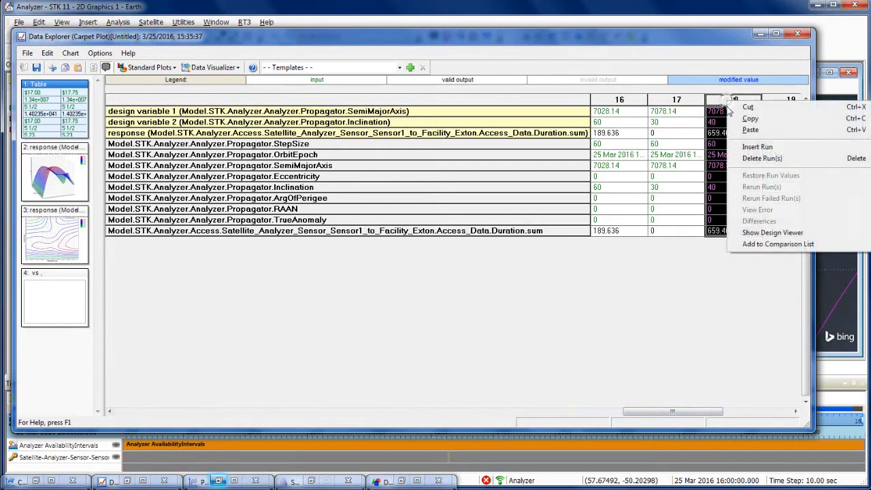
pyautogui.click(745, 234)
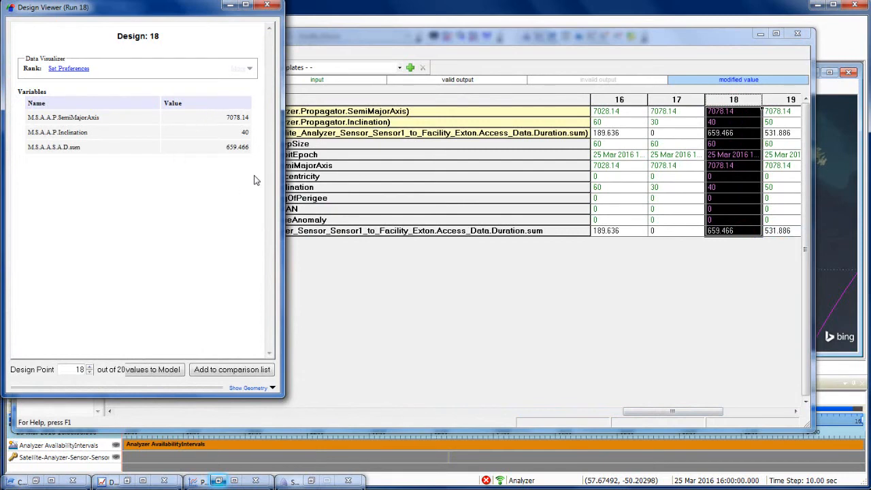
pyautogui.click(151, 376)
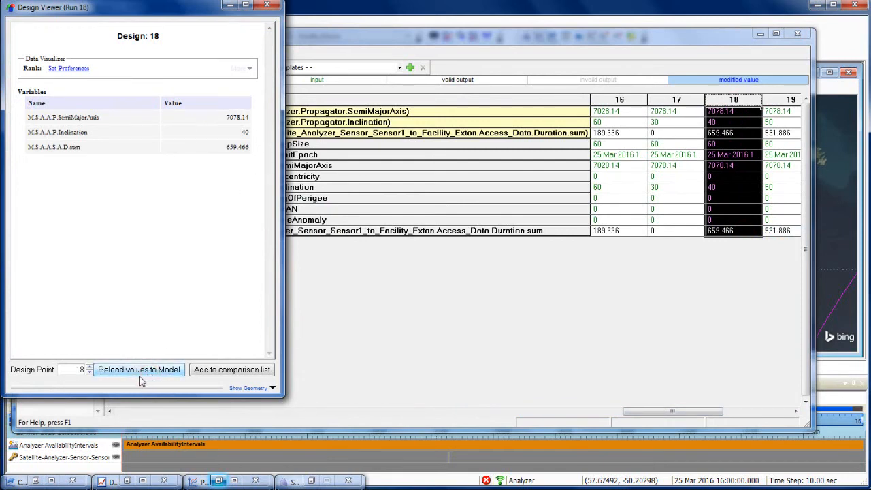
# Restore the Carpet Plot Tool window and sync the reloaded design values to STK.
pyautogui.click(37, 482)
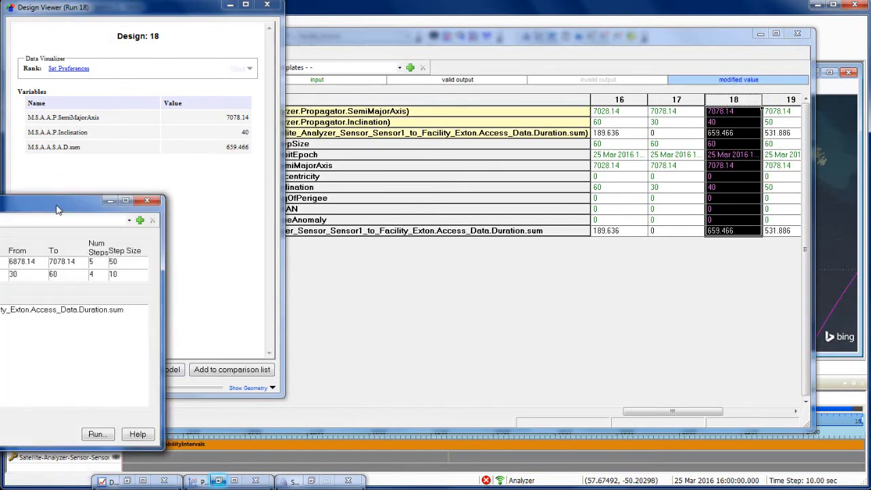
pyautogui.moveTo(57, 209); pyautogui.dragTo(698, 124)
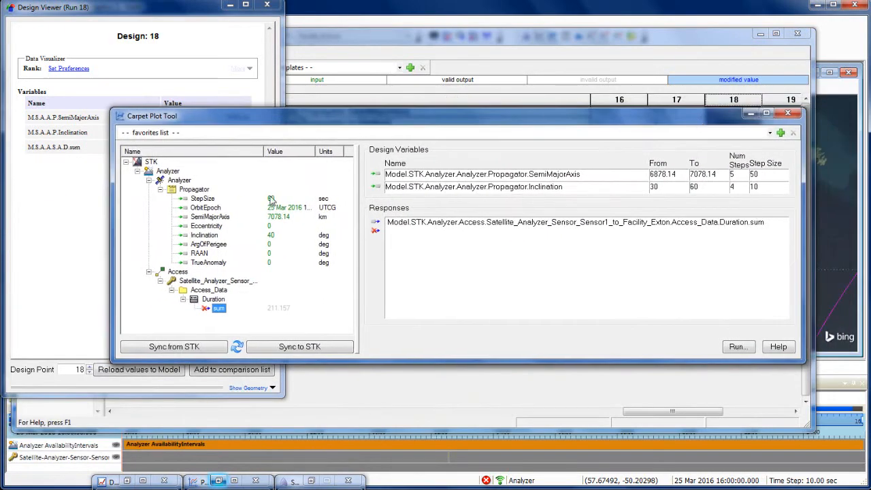
pyautogui.click(276, 347)
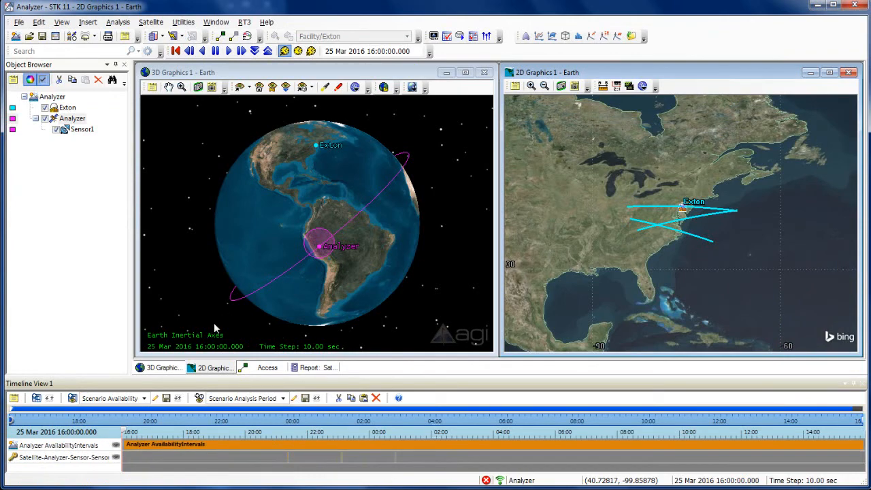
# Restore the Sensor1-to-Exton access report and refresh it for the synced orbit.
pyautogui.click(308, 368)
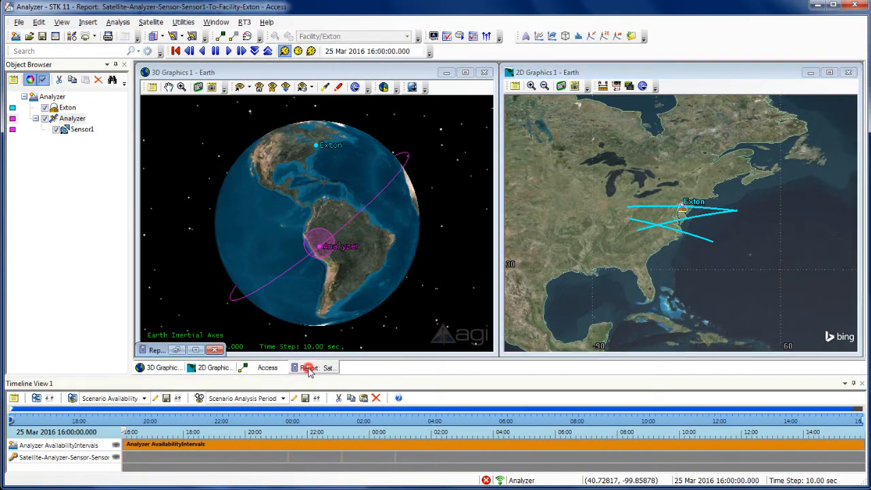
pyautogui.click(175, 351)
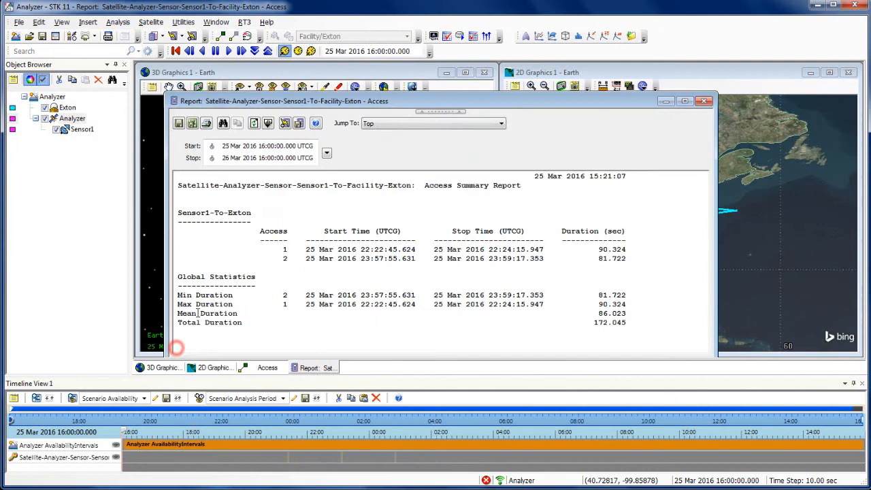
pyautogui.click(254, 123)
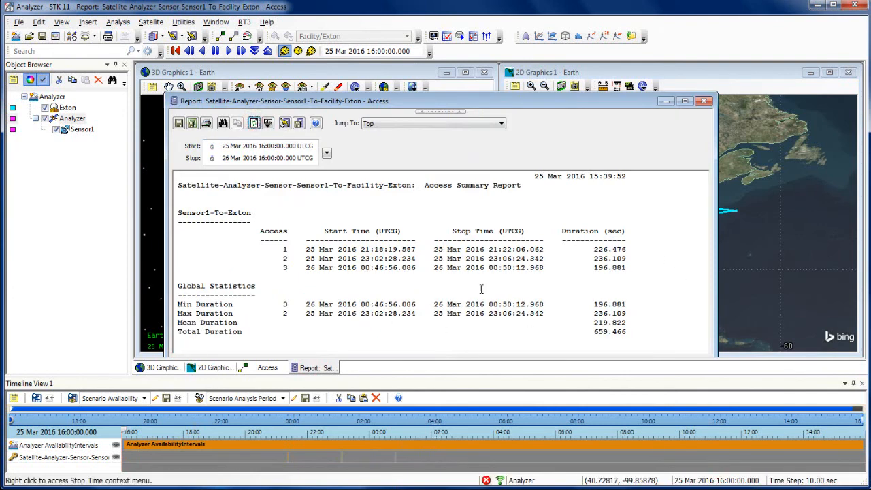